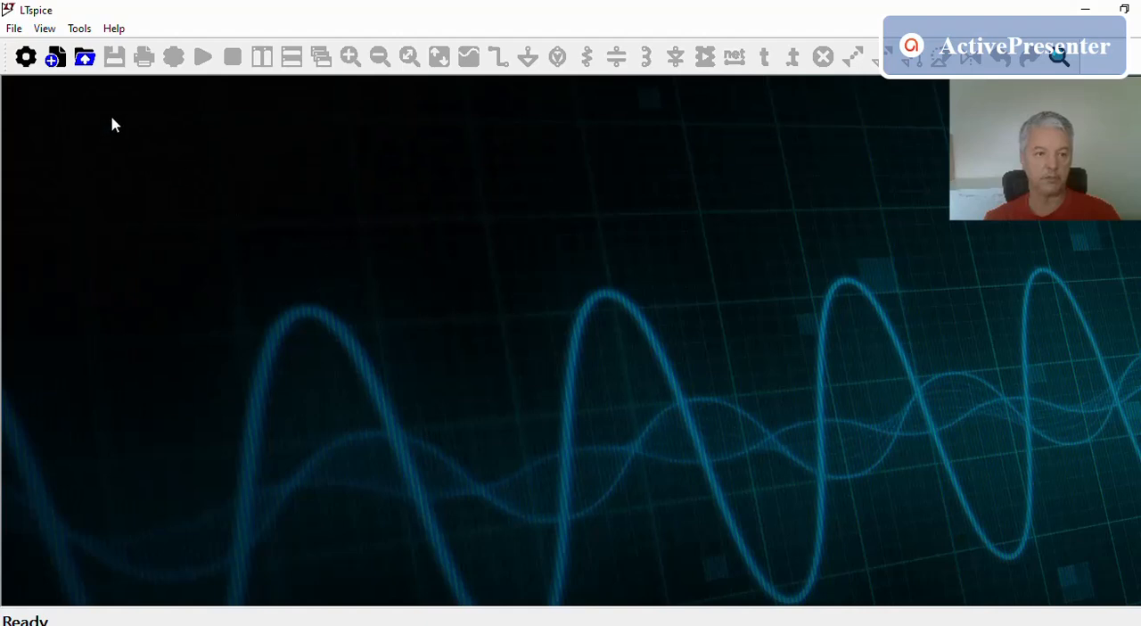
Create a new schematic and place one voltage source left of centre in the drawing area
{"action": "left_click", "coordinate": [15, 28]}
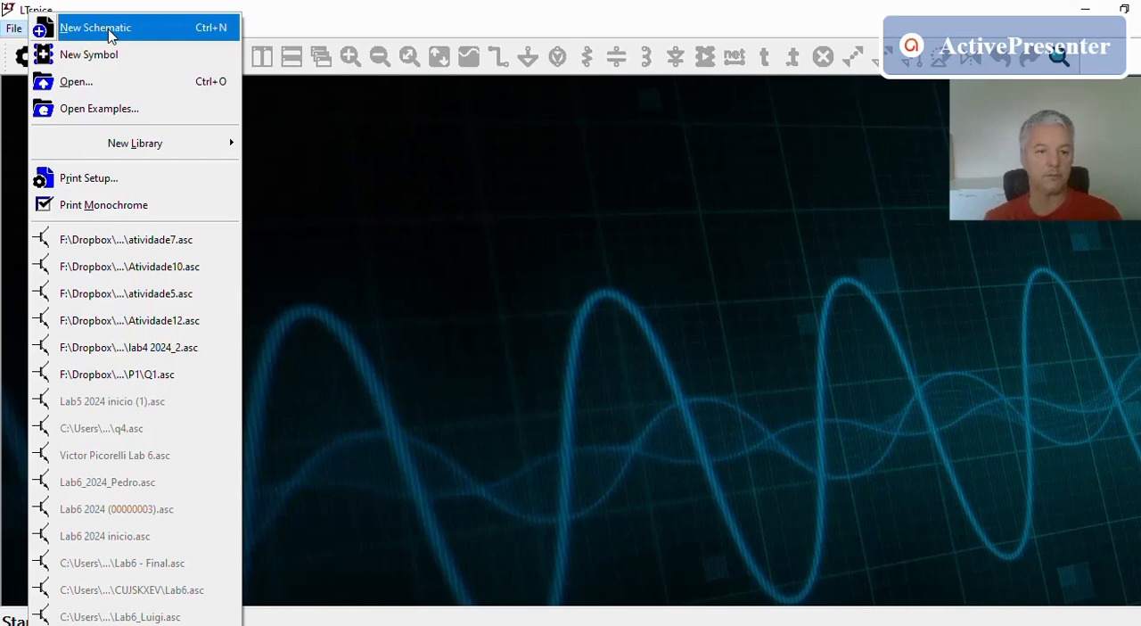
{"action": "left_click", "coordinate": [111, 35]}
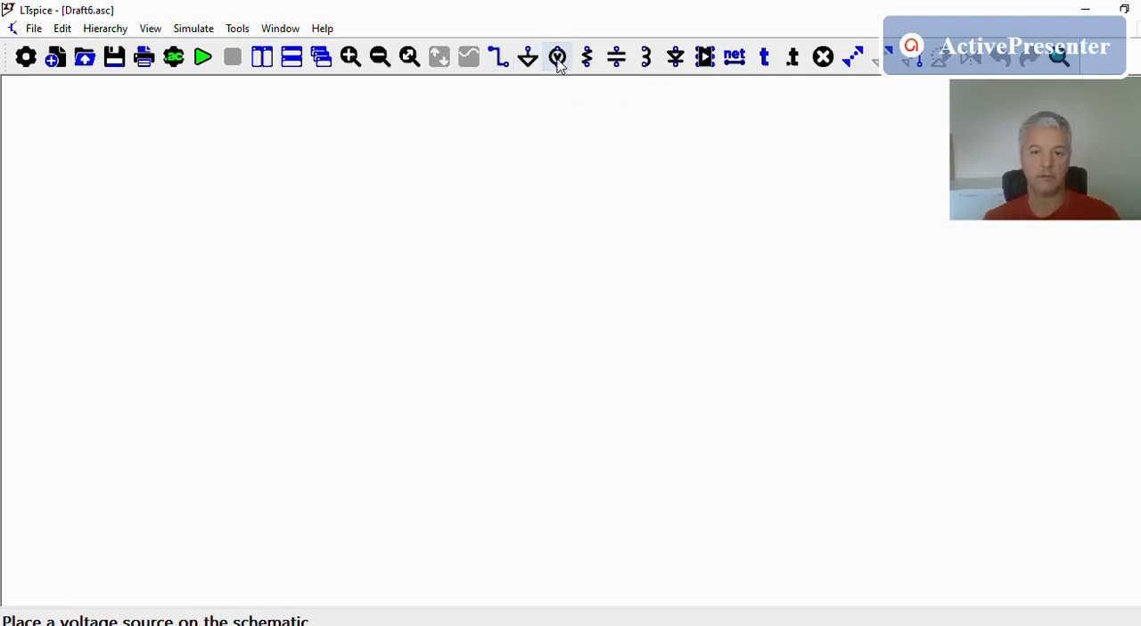
{"action": "left_click", "coordinate": [559, 59]}
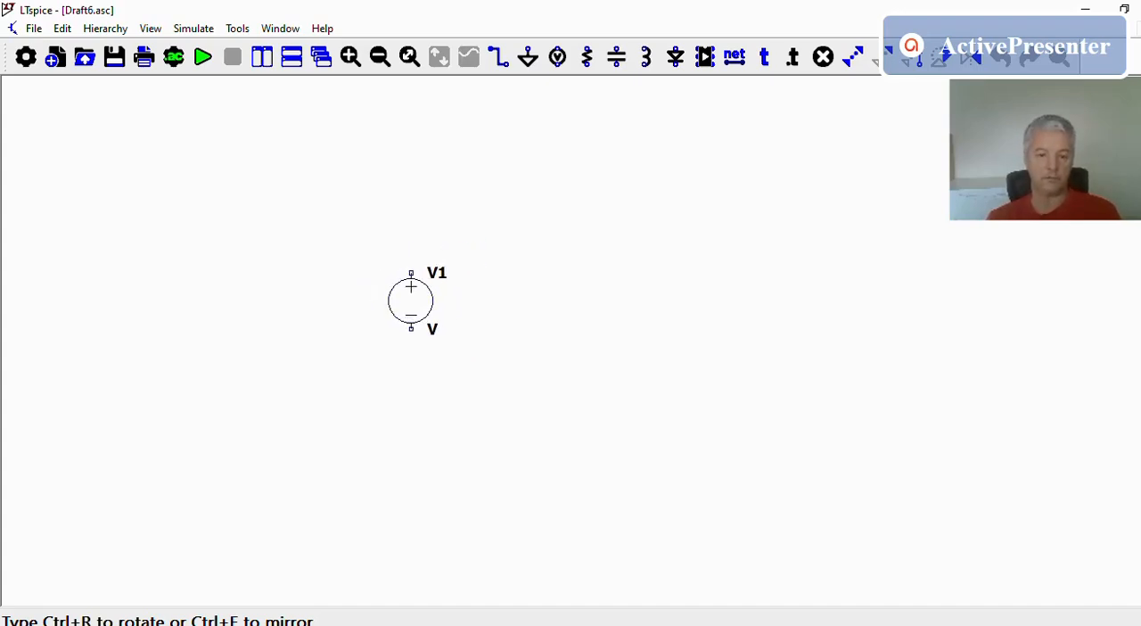
{"action": "scroll", "coordinate": [411, 303], "scroll_direction": "up", "scroll_amount": 2}
{"action": "scroll", "coordinate": [412, 294], "scroll_direction": "up", "scroll_amount": 3}
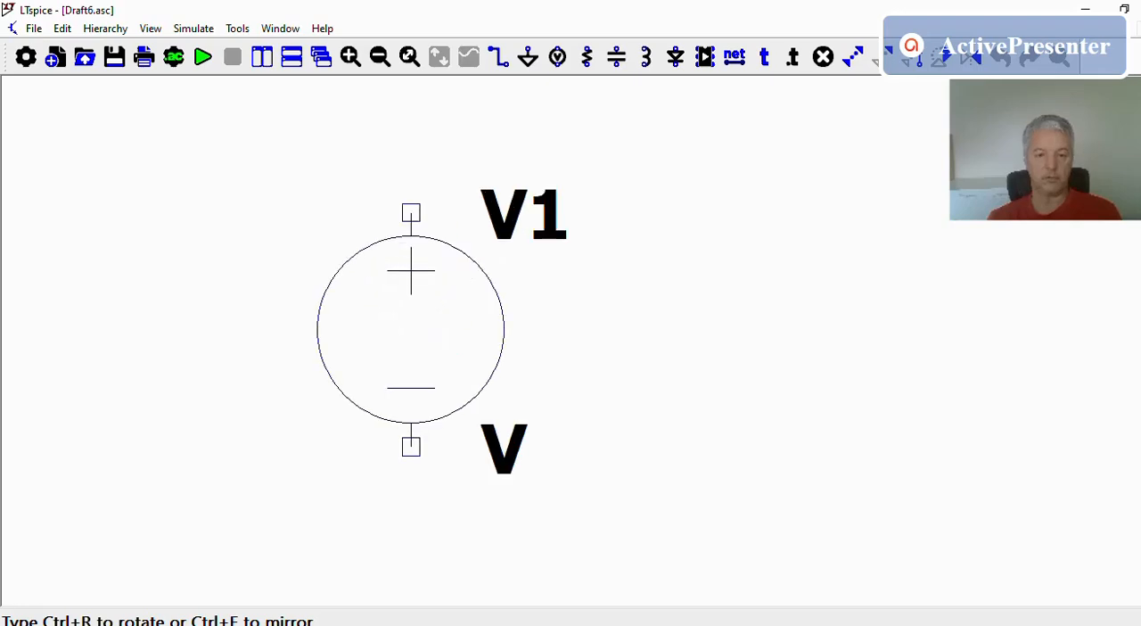
{"action": "scroll", "coordinate": [411, 294], "scroll_direction": "down", "scroll_amount": 3}
{"action": "scroll", "coordinate": [411, 294], "scroll_direction": "up", "scroll_amount": 3}
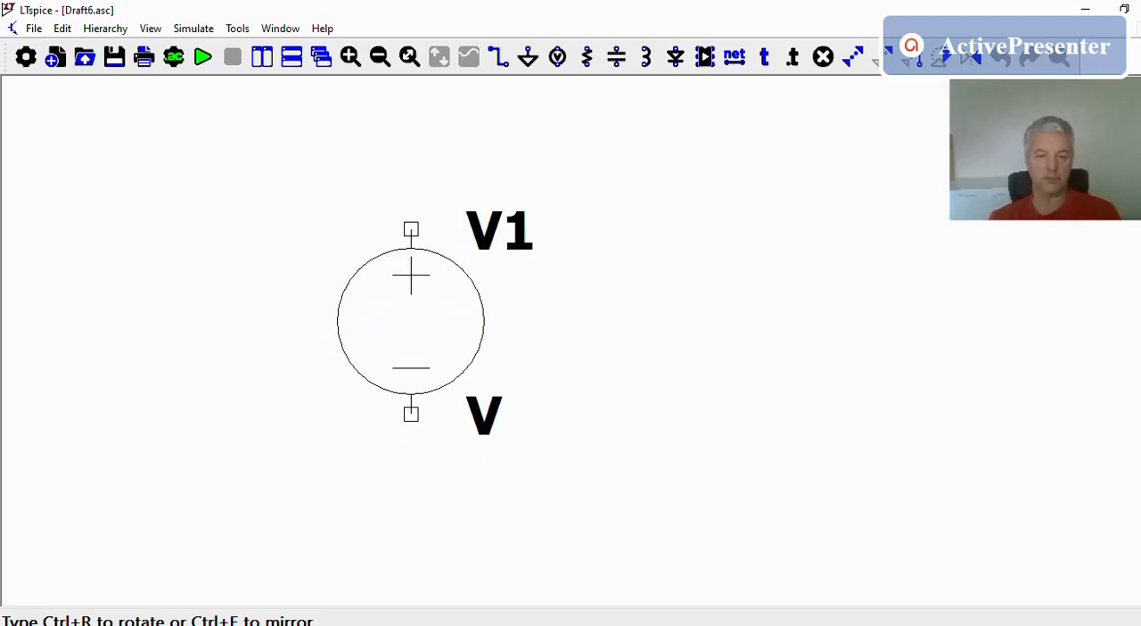
{"action": "scroll", "coordinate": [411, 294], "scroll_direction": "down", "scroll_amount": 2}
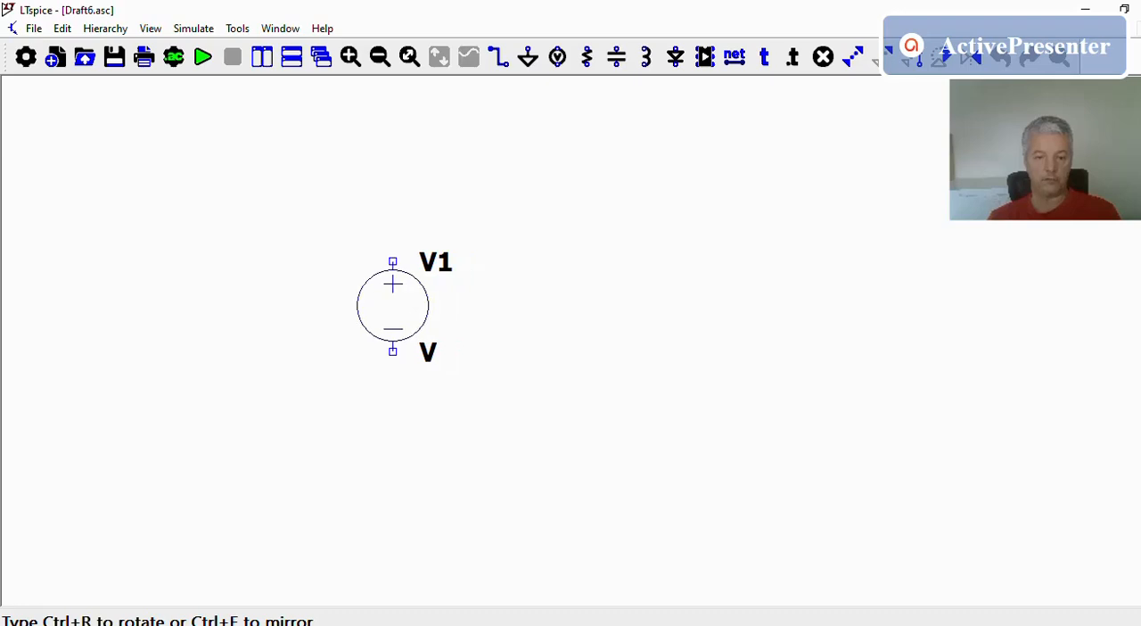
{"action": "left_click", "coordinate": [411, 324]}
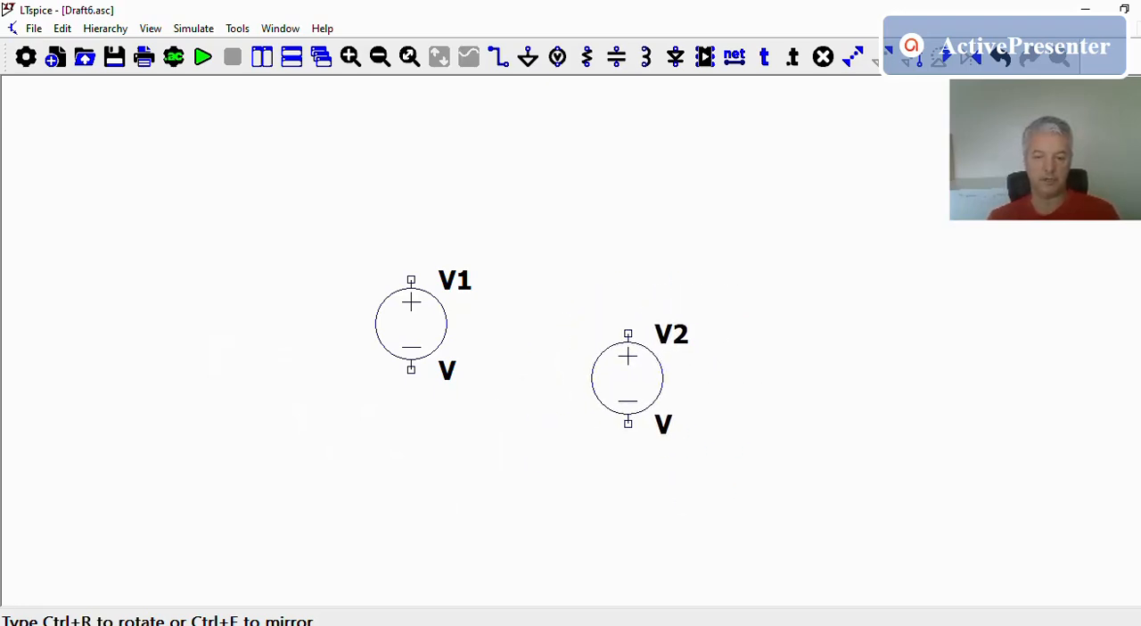
{"action": "key", "text": "Escape"}
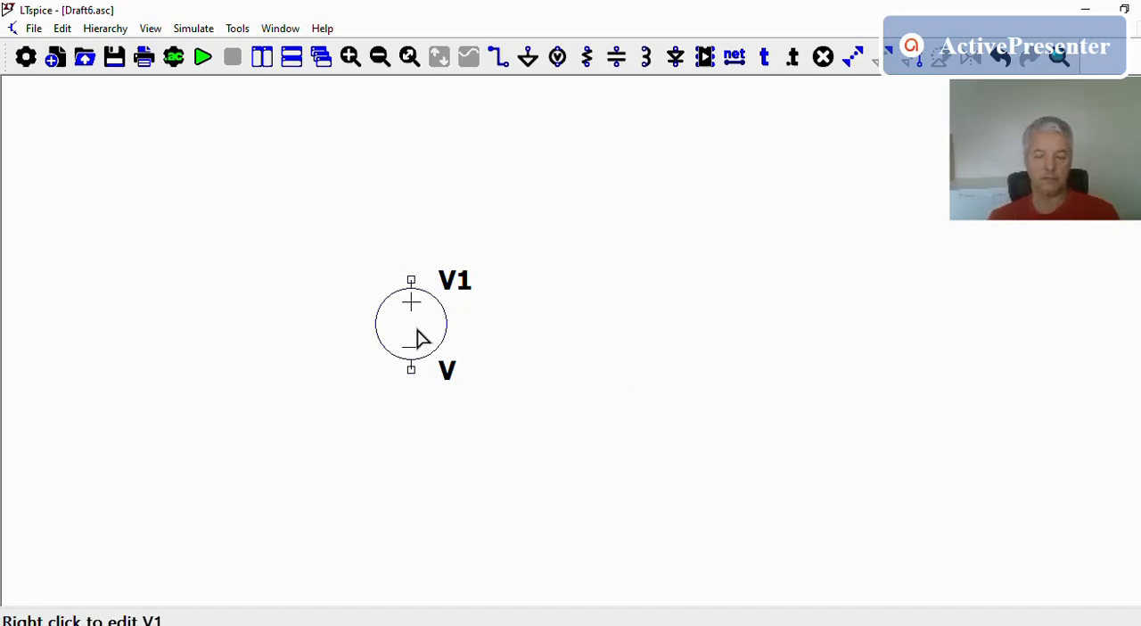
Browse the symbols available in the component library and leave it without placing any
{"action": "left_click", "coordinate": [705, 58]}
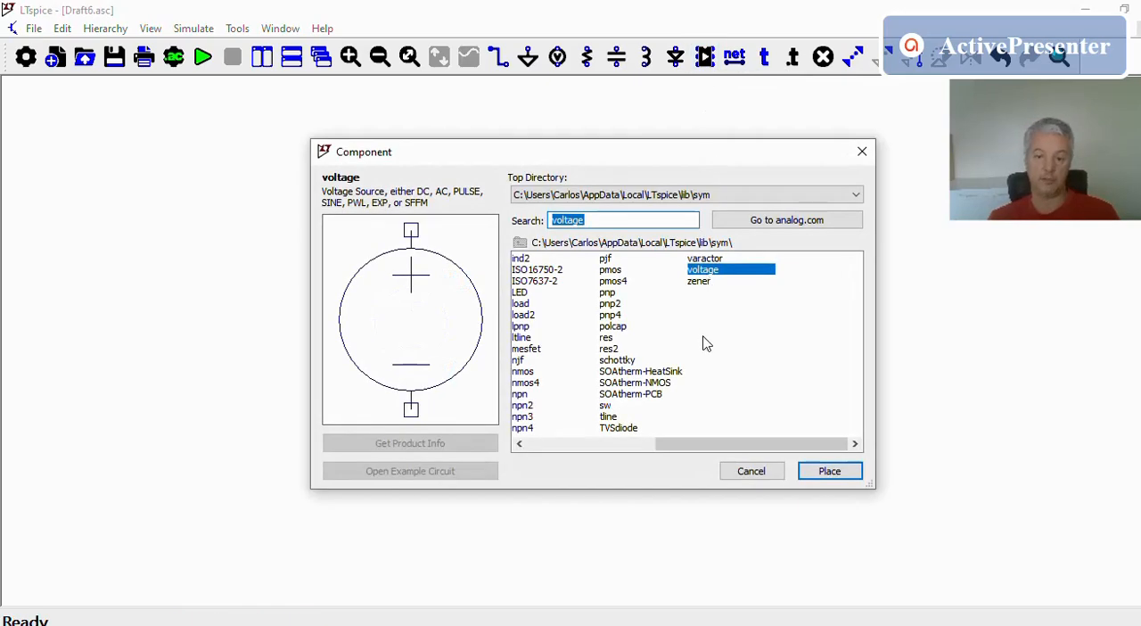
{"action": "left_click_drag", "start_coordinate": [704, 449], "coordinate": [517, 453]}
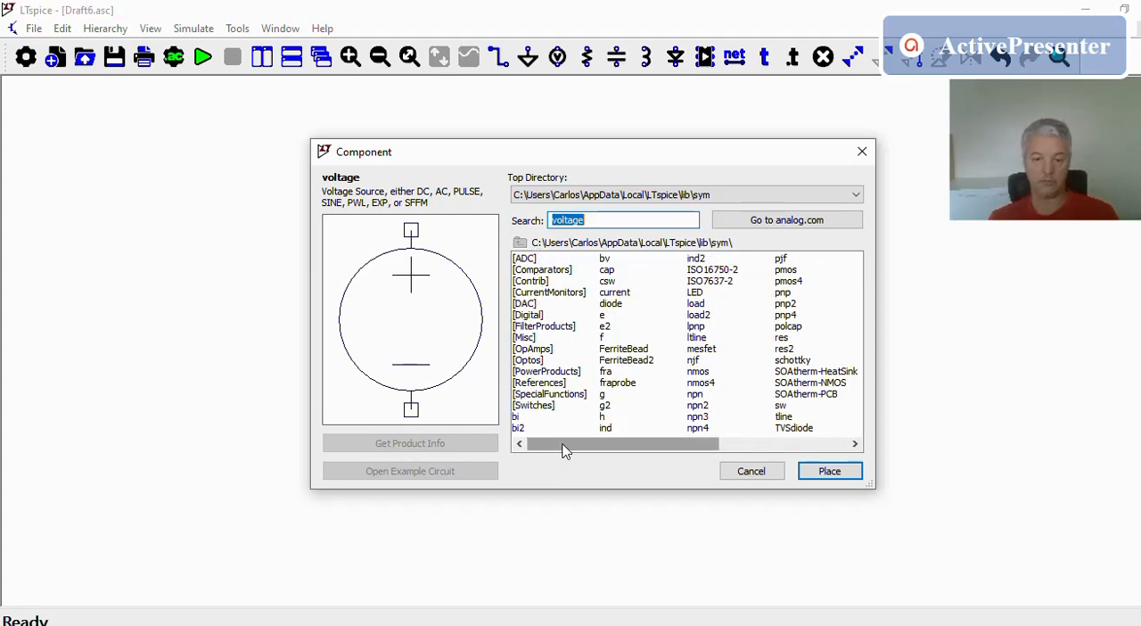
{"action": "left_click_drag", "start_coordinate": [563, 451], "coordinate": [721, 463]}
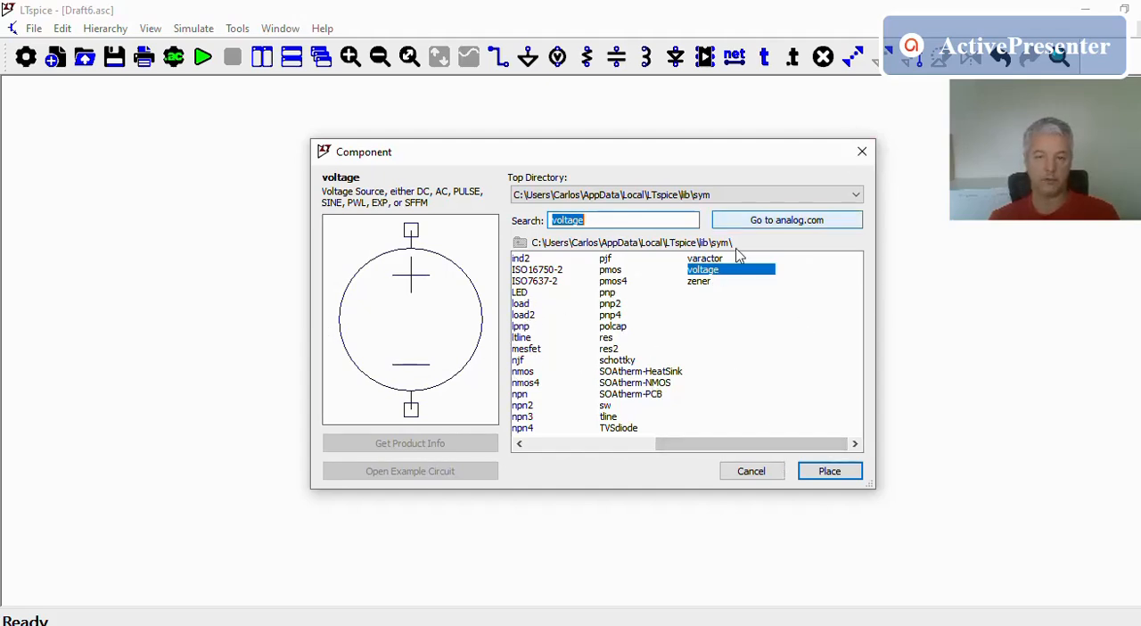
{"action": "left_click", "coordinate": [758, 474]}
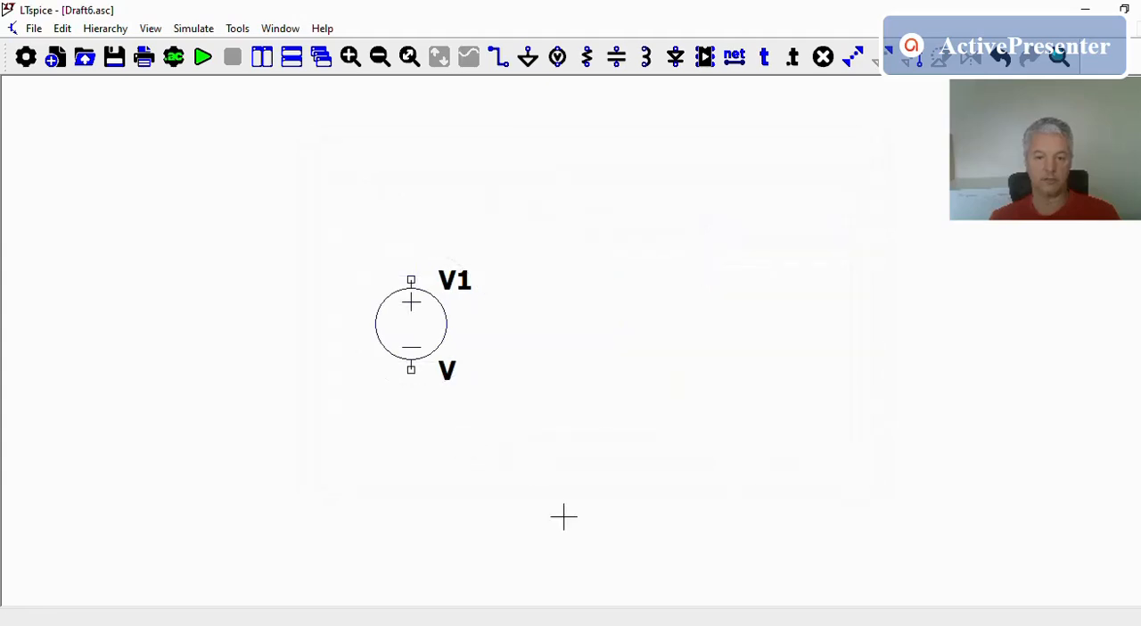
Place two vertical resistors side by side right of the voltage source, and a third rotated to horizontal above, between the source and first resistor
{"action": "left_click", "coordinate": [589, 59]}
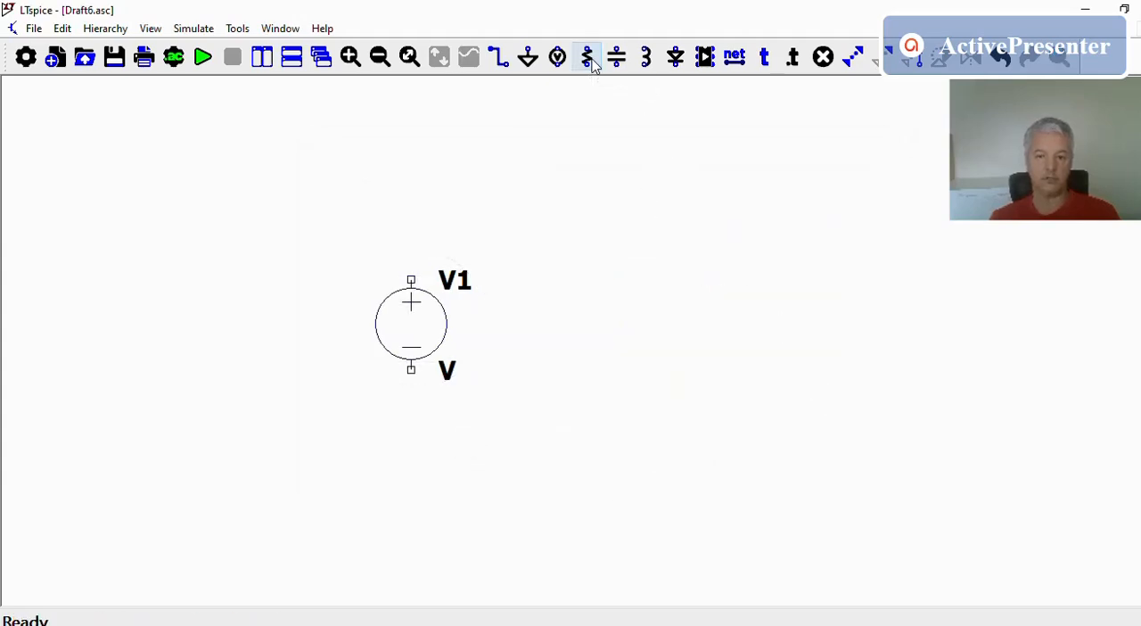
{"action": "left_click", "coordinate": [682, 324]}
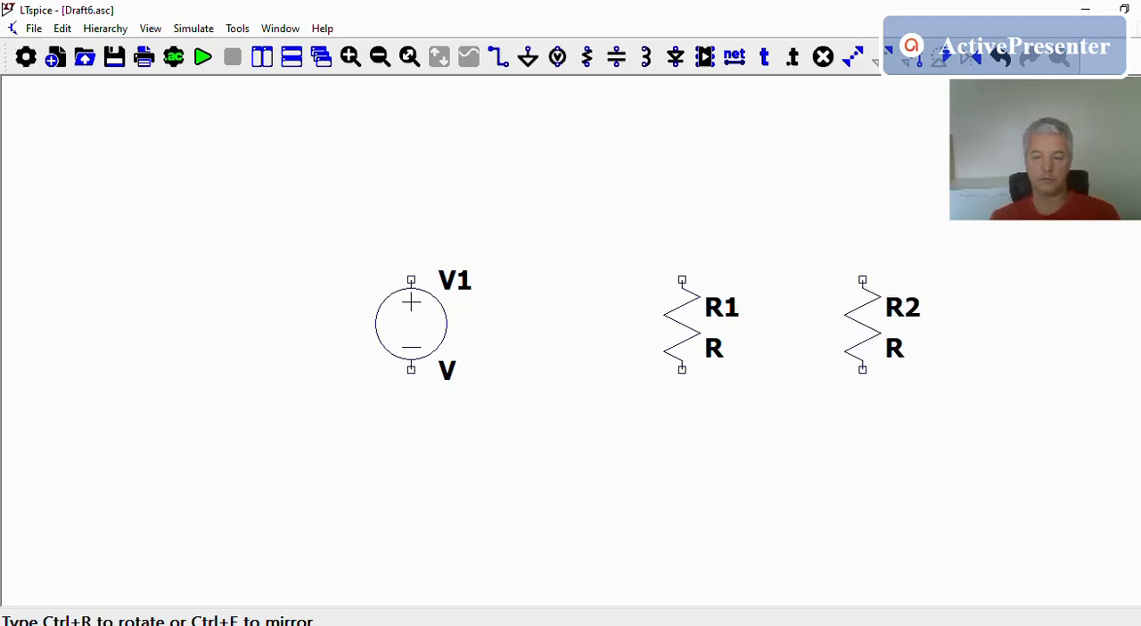
{"action": "left_click", "coordinate": [863, 324]}
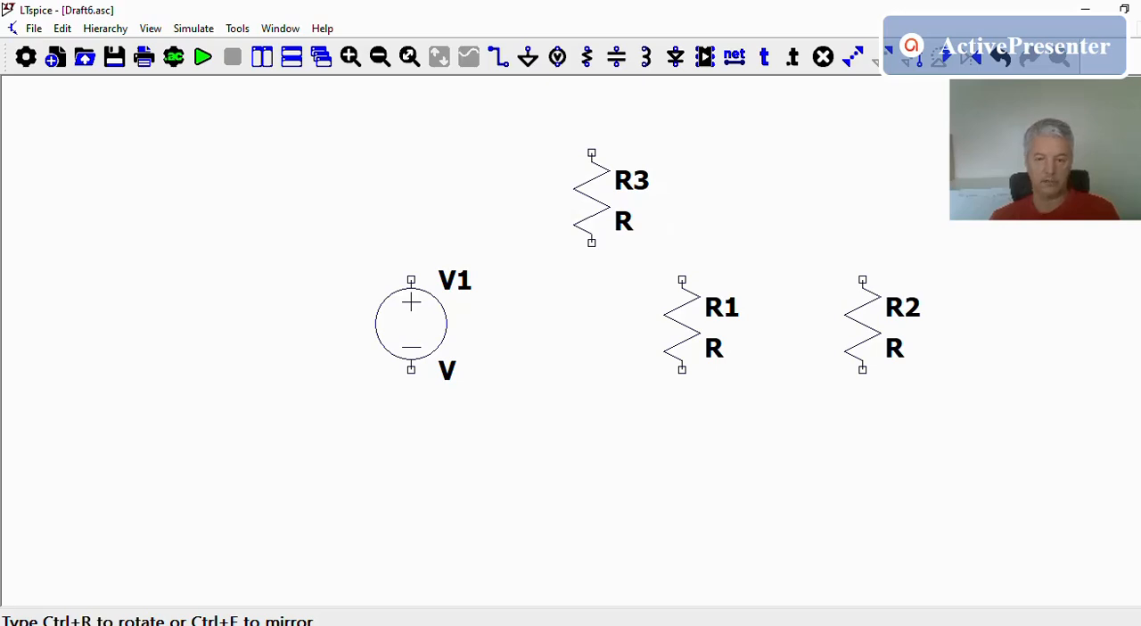
{"action": "key", "text": "ctrl+r"}
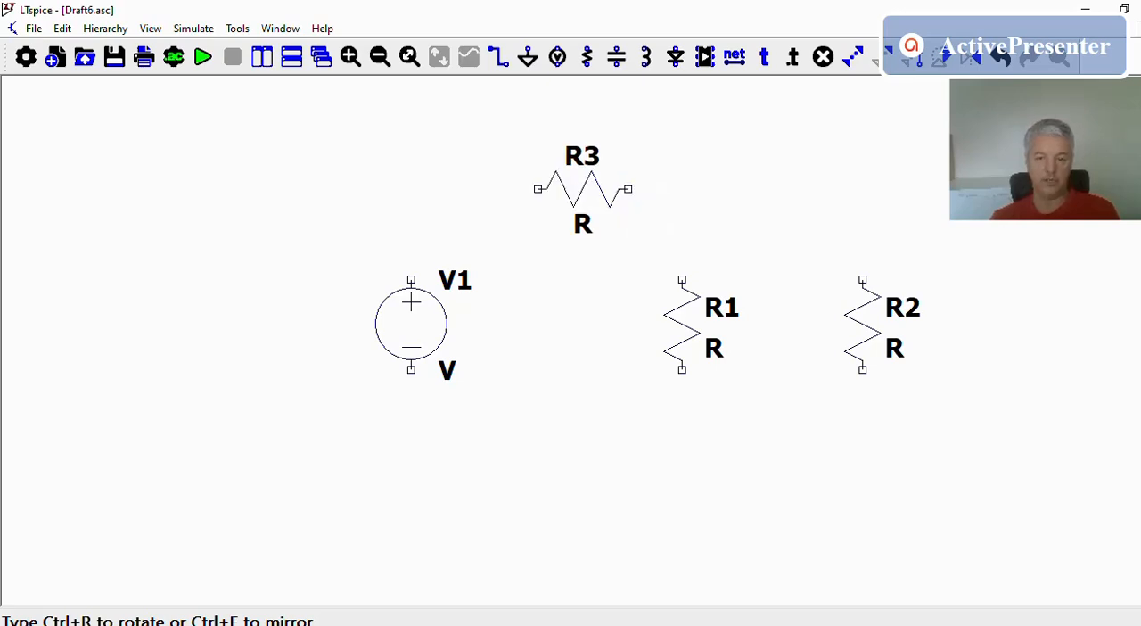
{"action": "key", "text": "ctrl+r"}
{"action": "key", "text": "ctrl+r"}
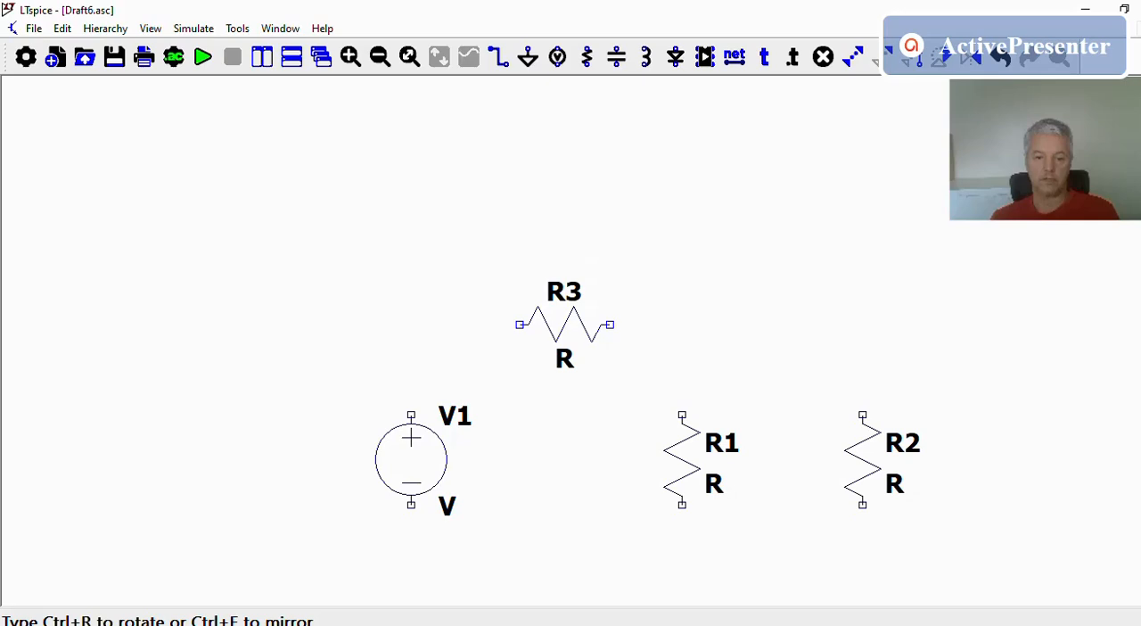
{"action": "left_click", "coordinate": [564, 325]}
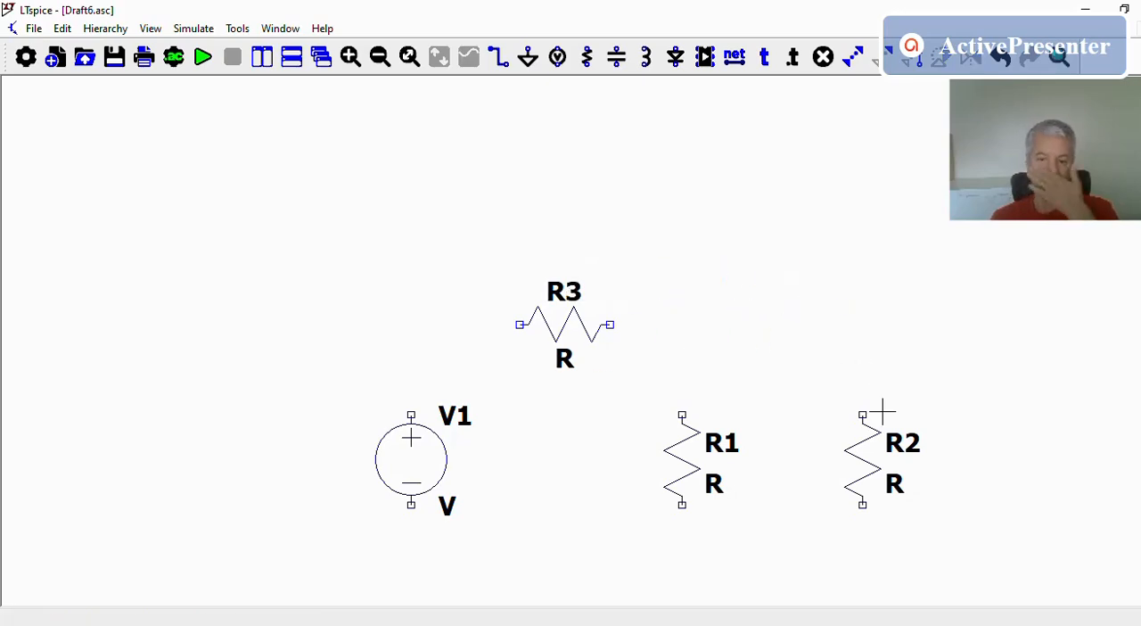
Wire the source V1's positive terminal to the near end of R3, and R3's other end to the upper terminal of R1
{"action": "left_click_drag", "start_coordinate": [940, 540], "coordinate": [909, 411]}
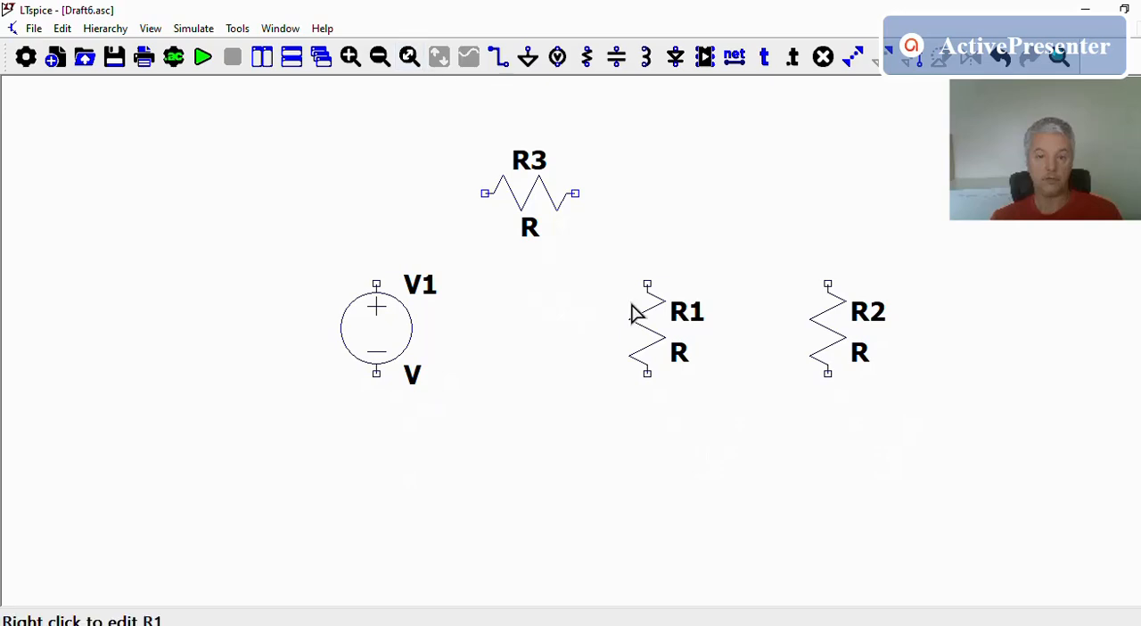
{"action": "left_click", "coordinate": [498, 58]}
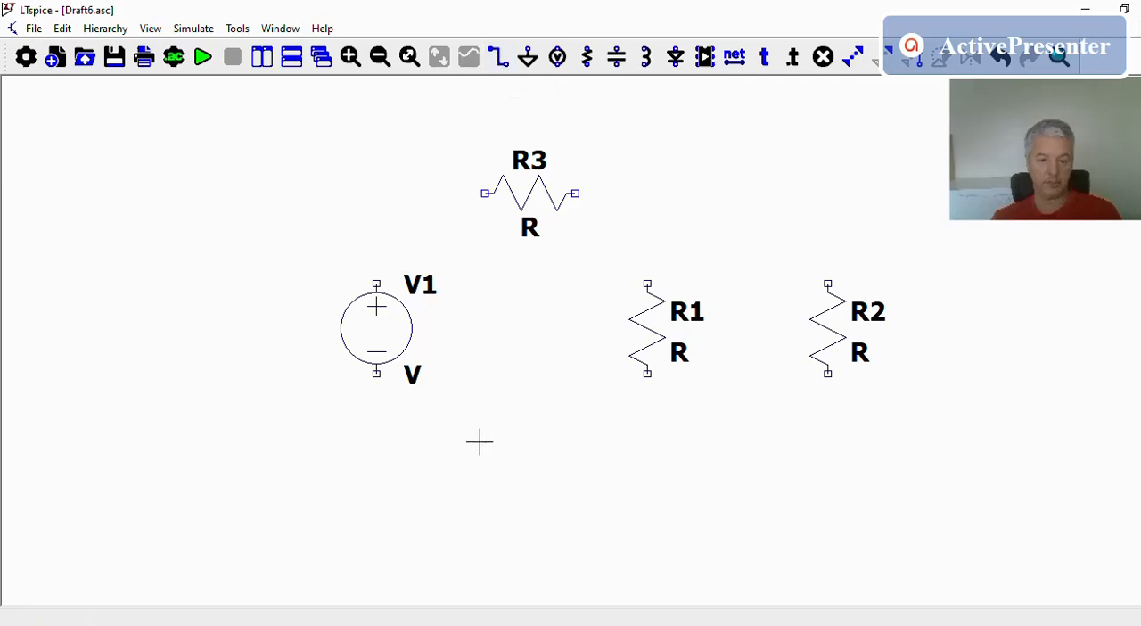
{"action": "left_click", "coordinate": [377, 283]}
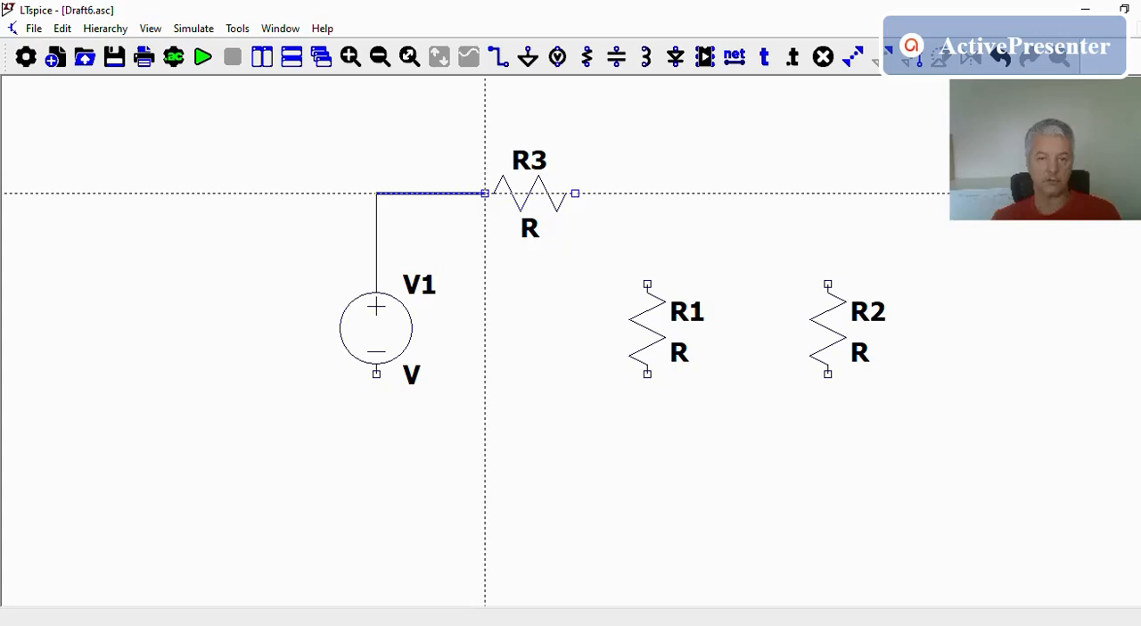
{"action": "left_click", "coordinate": [486, 194]}
{"action": "left_click", "coordinate": [575, 193]}
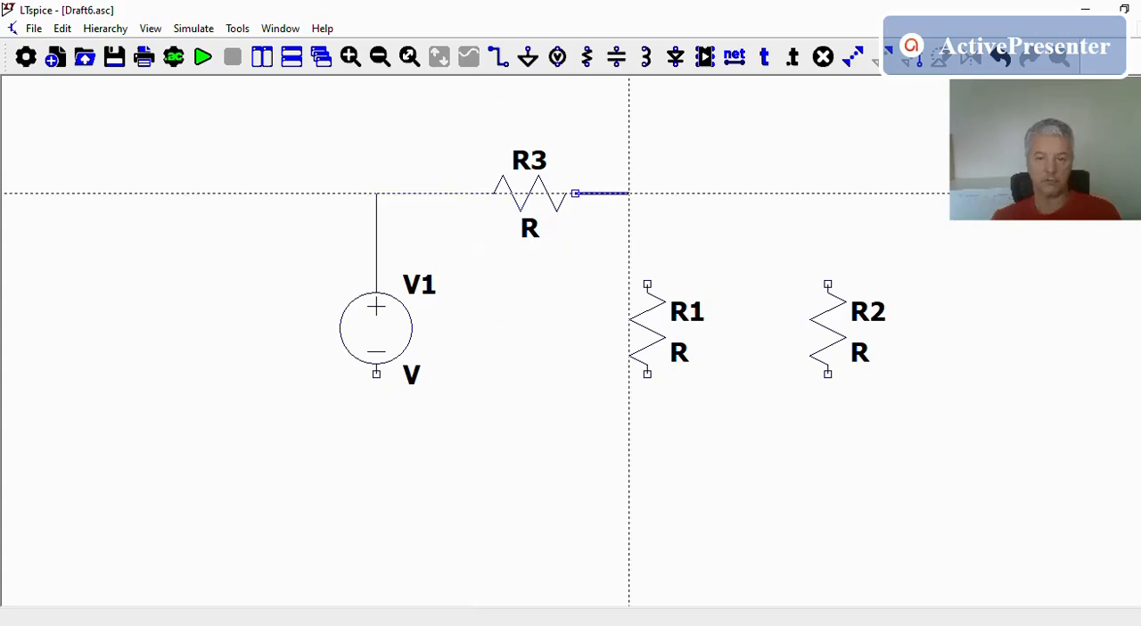
{"action": "left_click", "coordinate": [647, 193]}
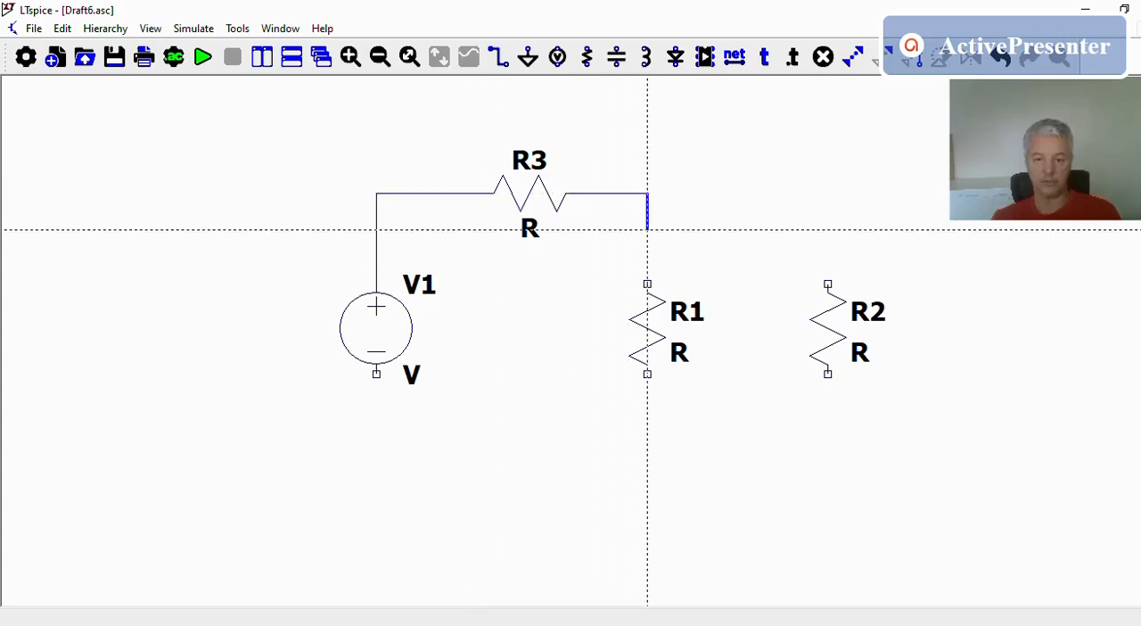
{"action": "left_click", "coordinate": [648, 283]}
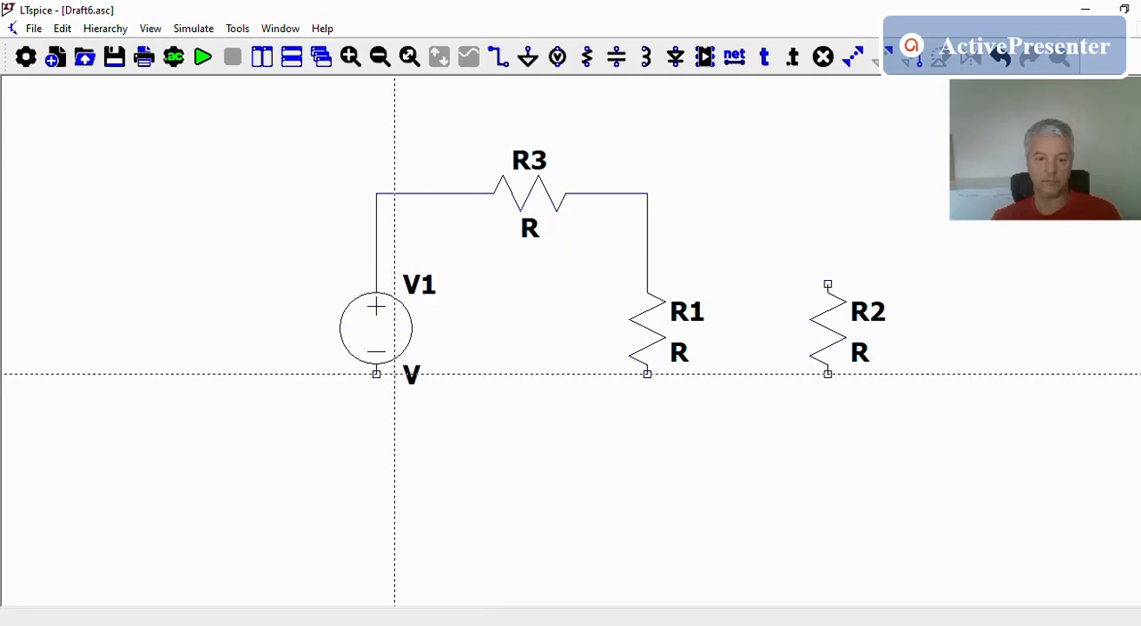
Wire the source V1's negative terminal to the lower terminal of R1, routing the wire below both components
{"action": "left_click", "coordinate": [377, 373]}
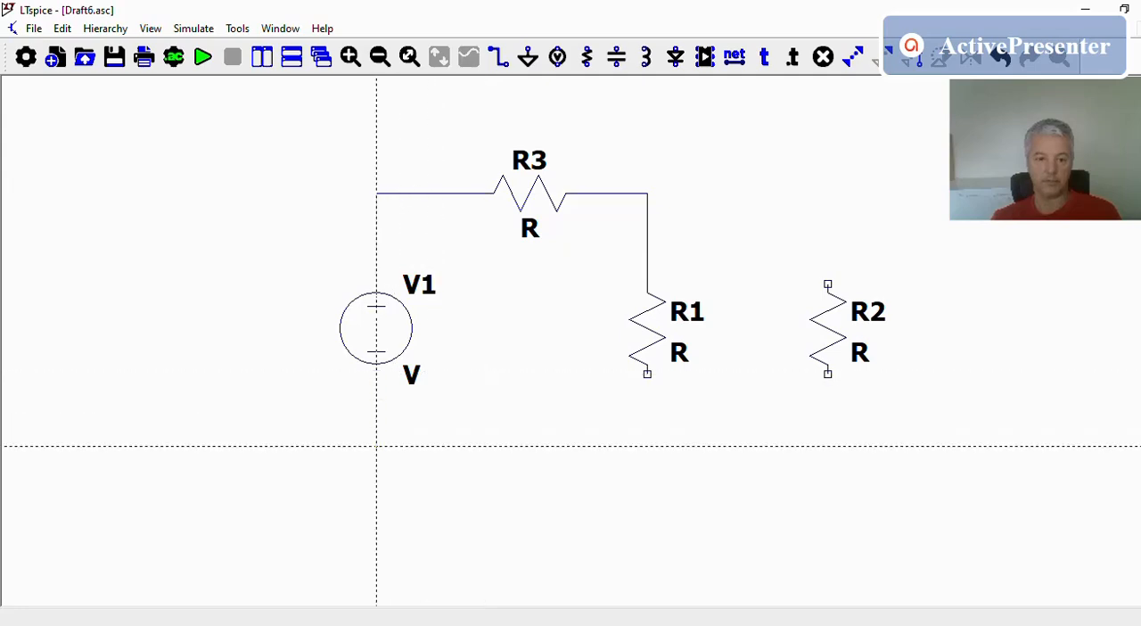
{"action": "left_click", "coordinate": [647, 446]}
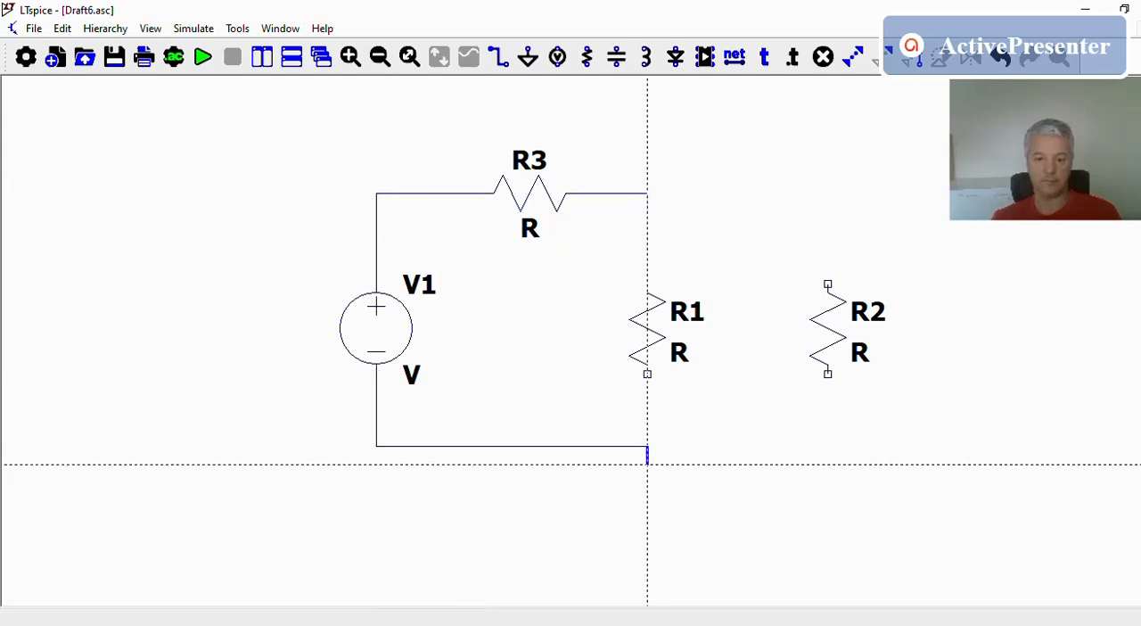
{"action": "left_click", "coordinate": [648, 374]}
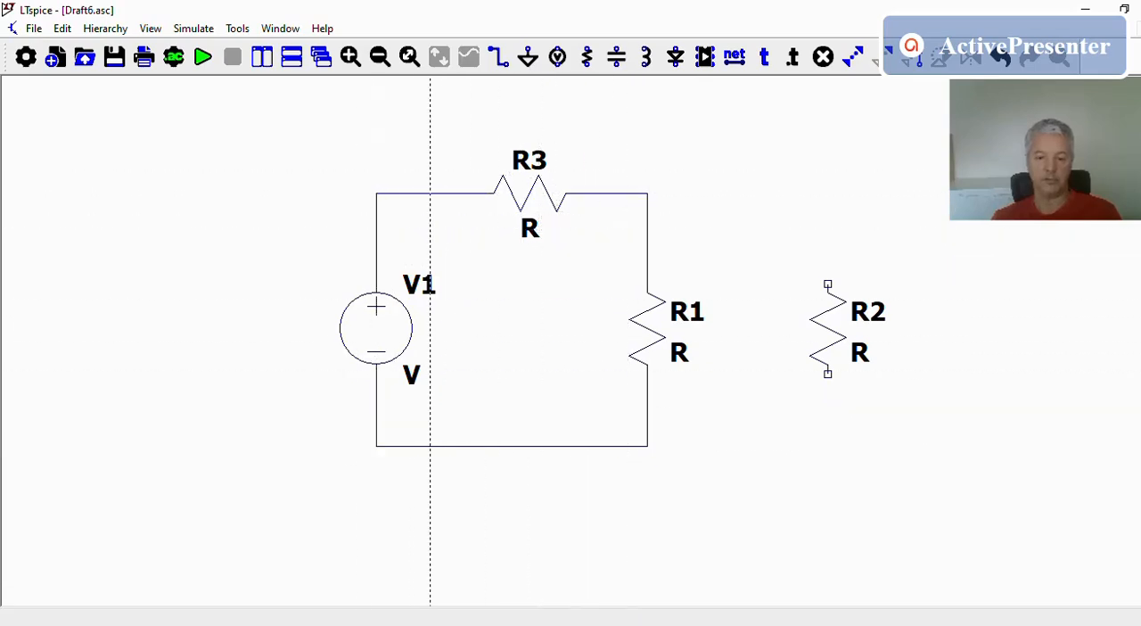
Connect R2 in parallel with R1 by wiring its upper terminal to the R3–R1 node and its lower terminal to the return wire
{"action": "left_click", "coordinate": [648, 192]}
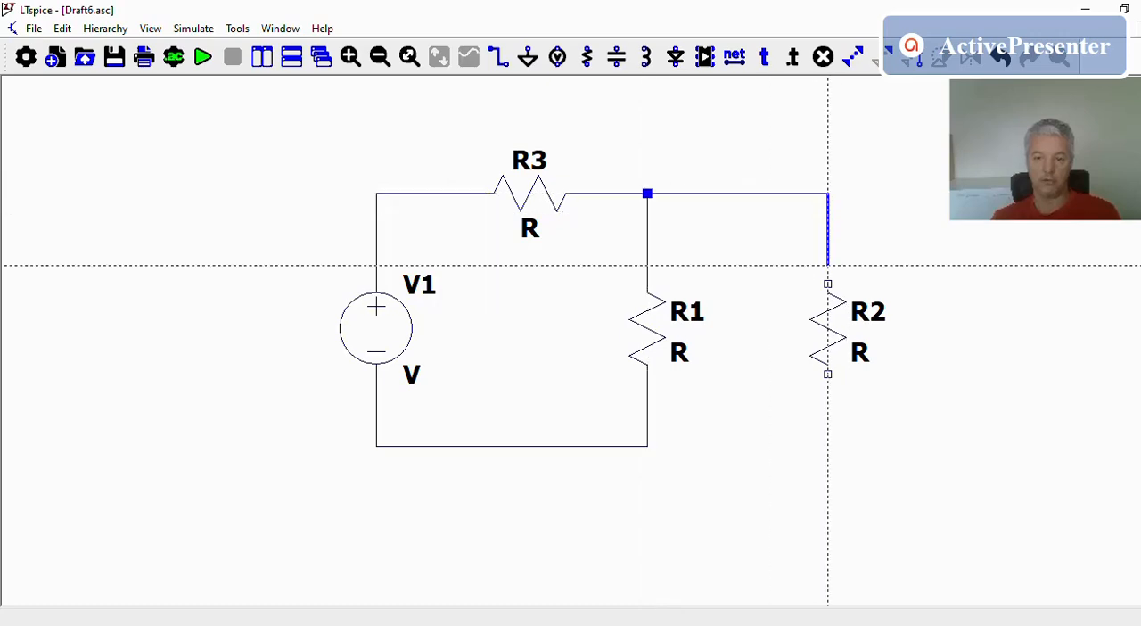
{"action": "left_click", "coordinate": [827, 283]}
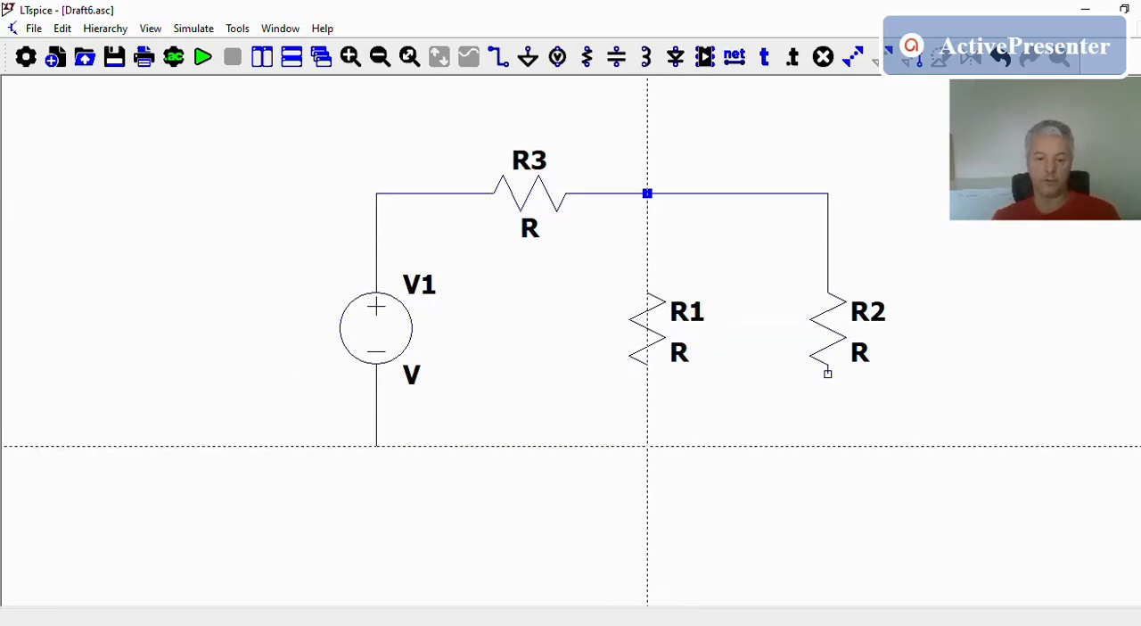
{"action": "left_click", "coordinate": [647, 445]}
{"action": "left_click", "coordinate": [829, 446]}
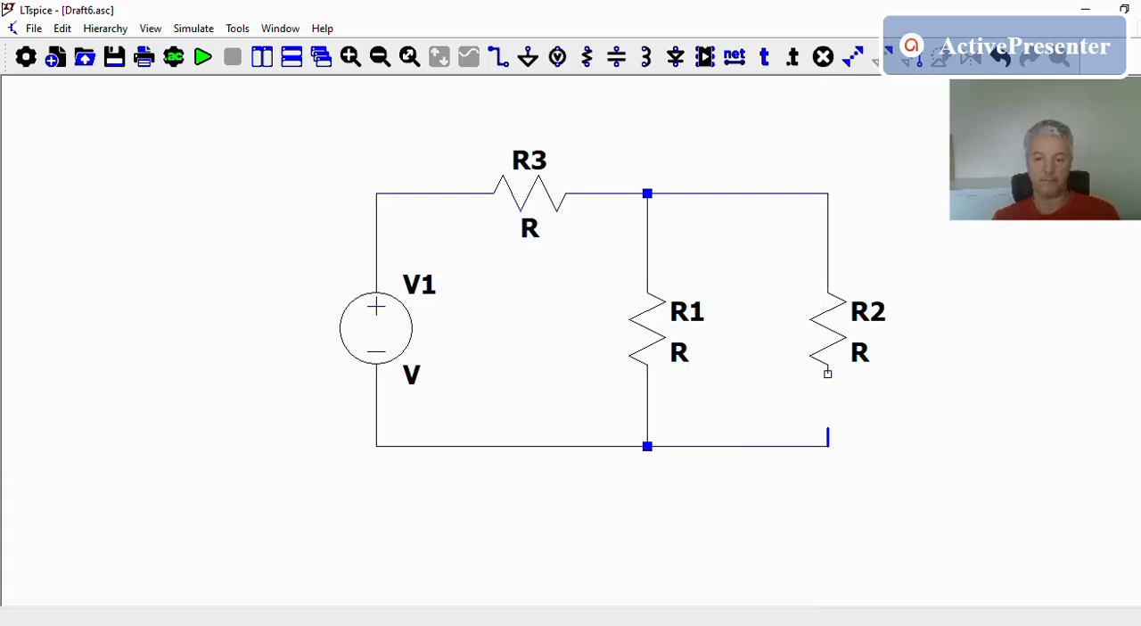
{"action": "left_click", "coordinate": [829, 374]}
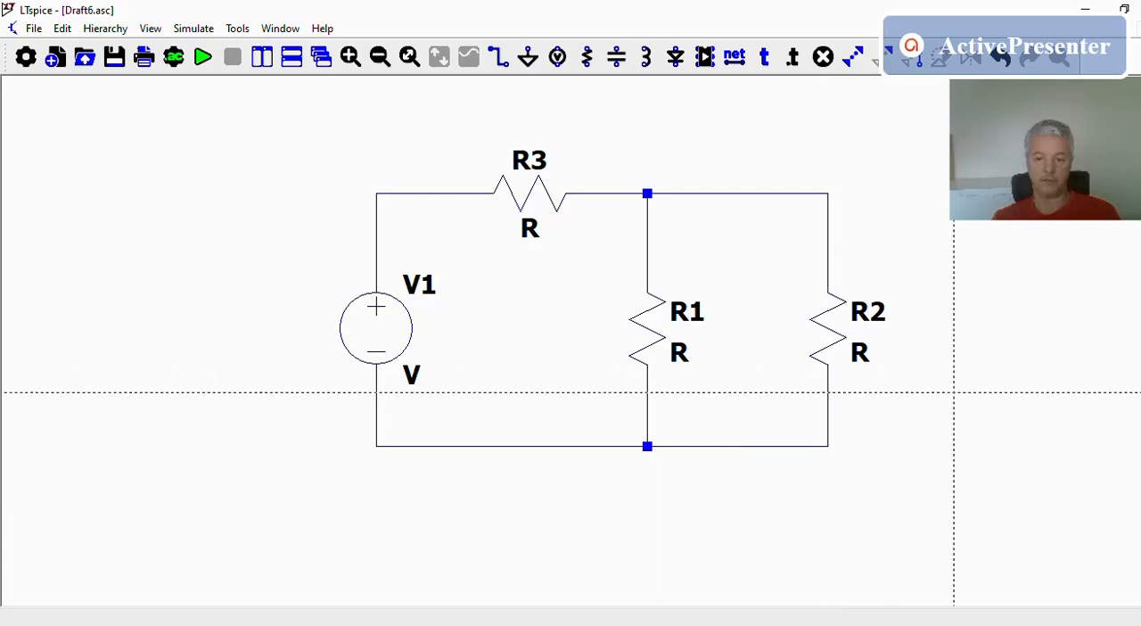
{"action": "left_click", "coordinate": [972, 410]}
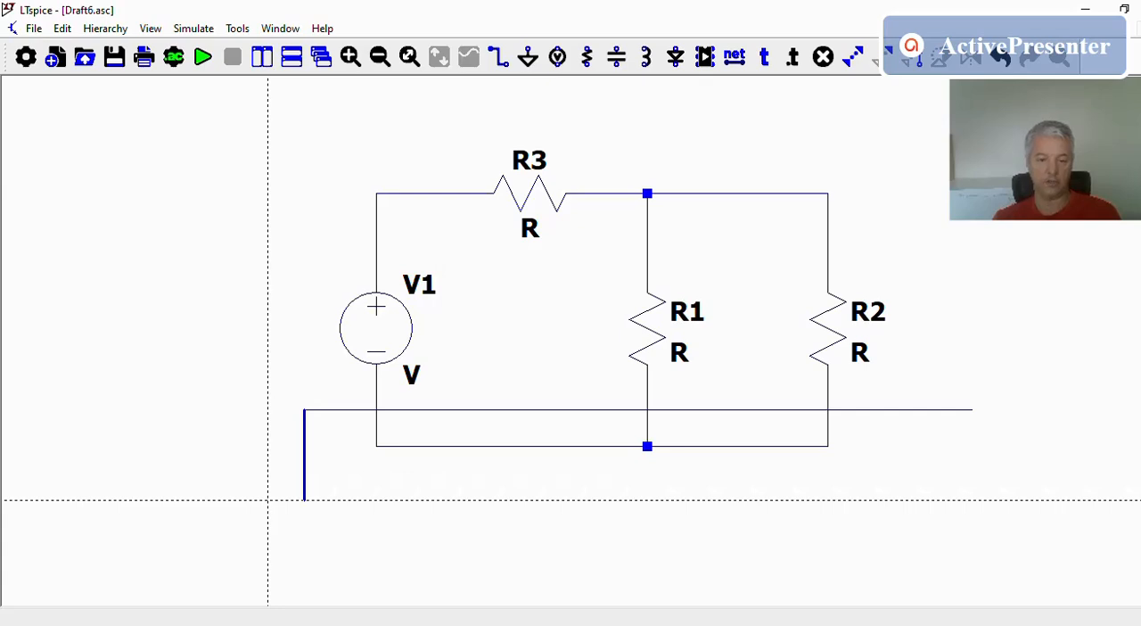
{"action": "key", "text": "Escape"}
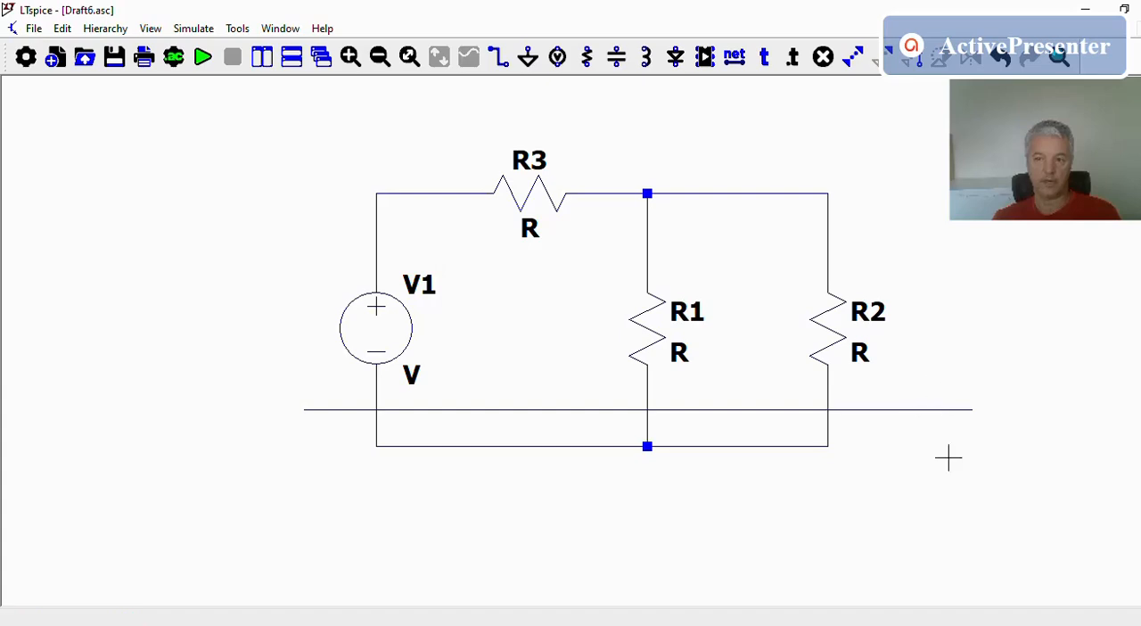
{"action": "left_click", "coordinate": [1000, 59]}
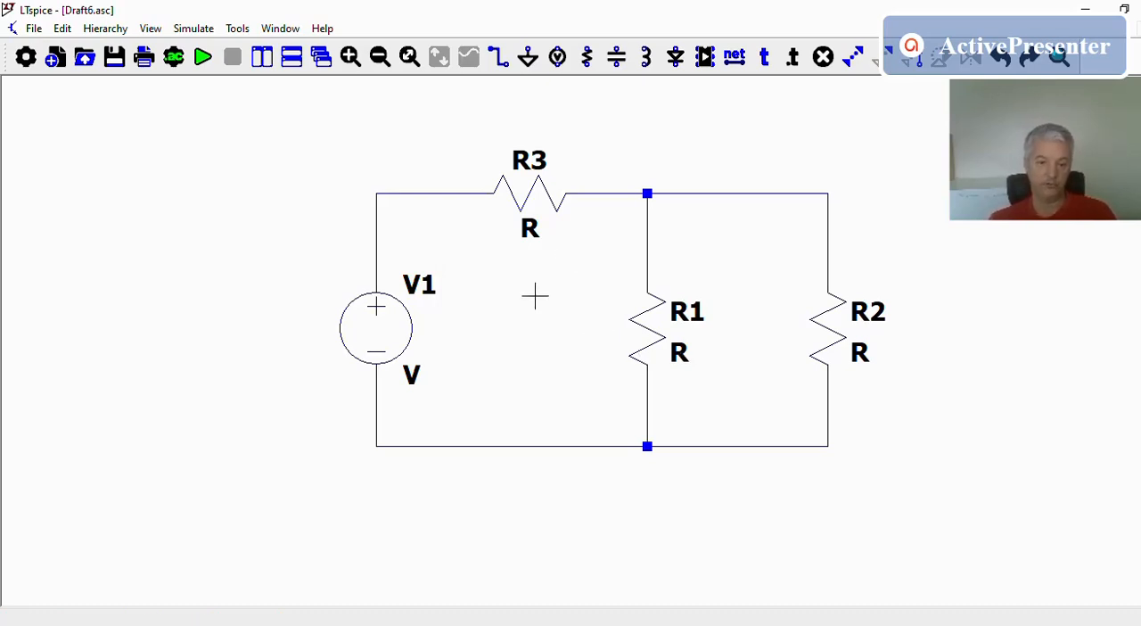
Set the value of resistor R1 to 1000
{"action": "right_click", "coordinate": [681, 355]}
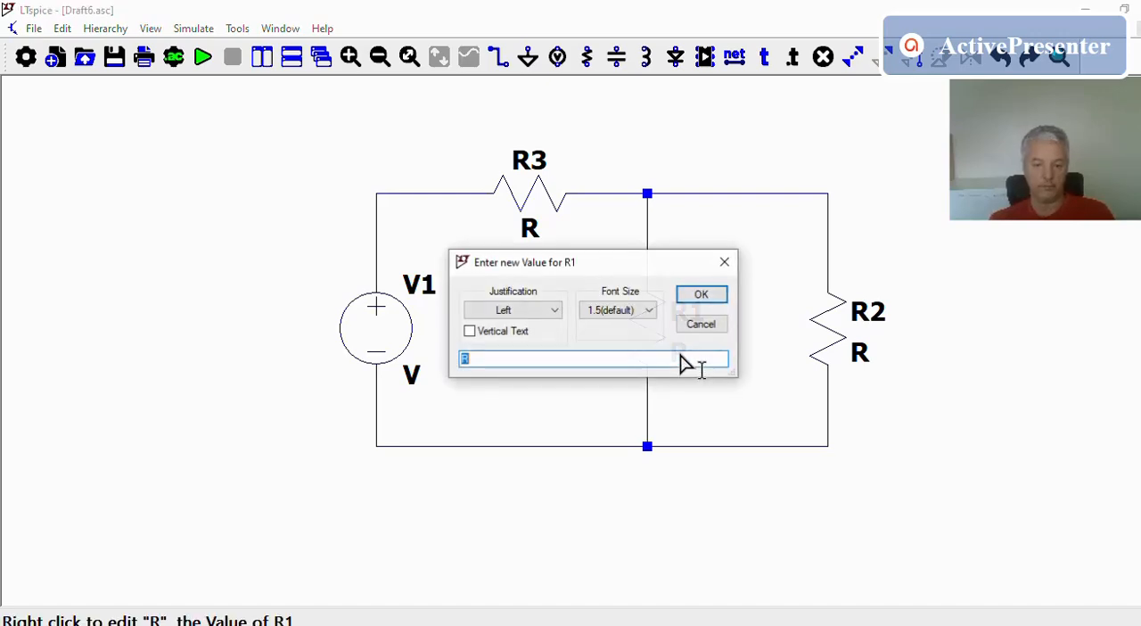
{"action": "type", "text": "1"}
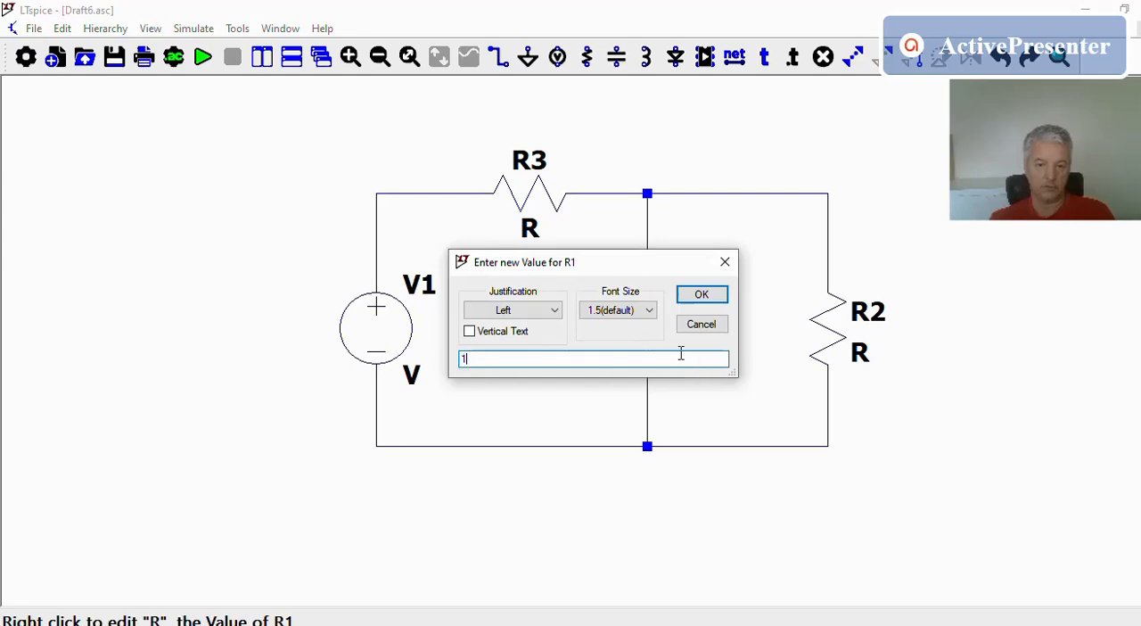
{"action": "type", "text": "000"}
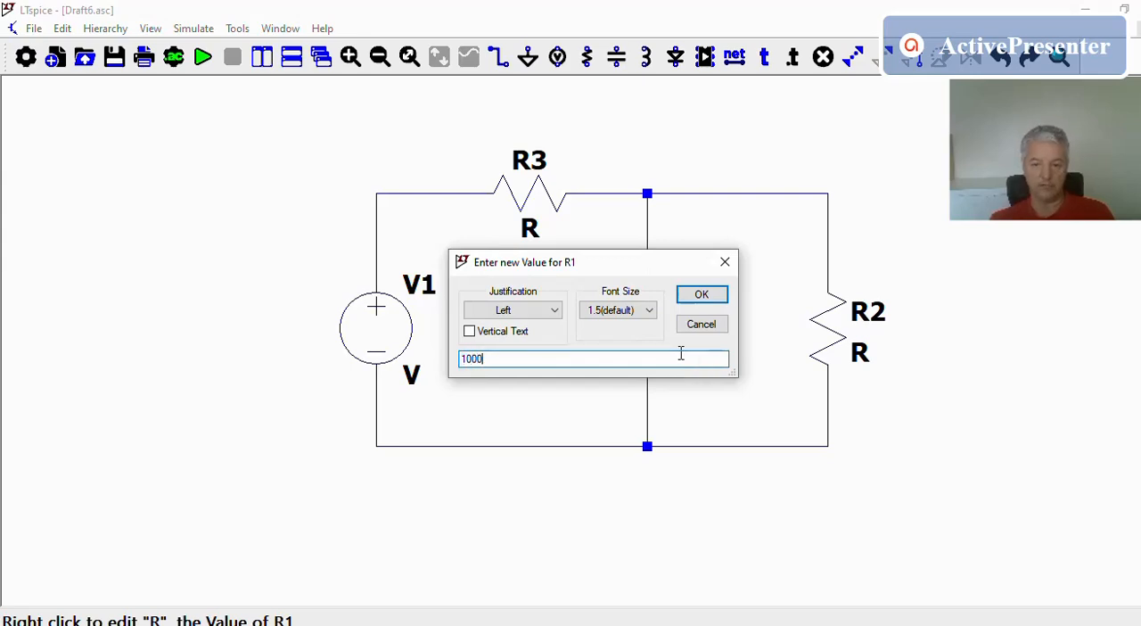
{"action": "left_click", "coordinate": [701, 294]}
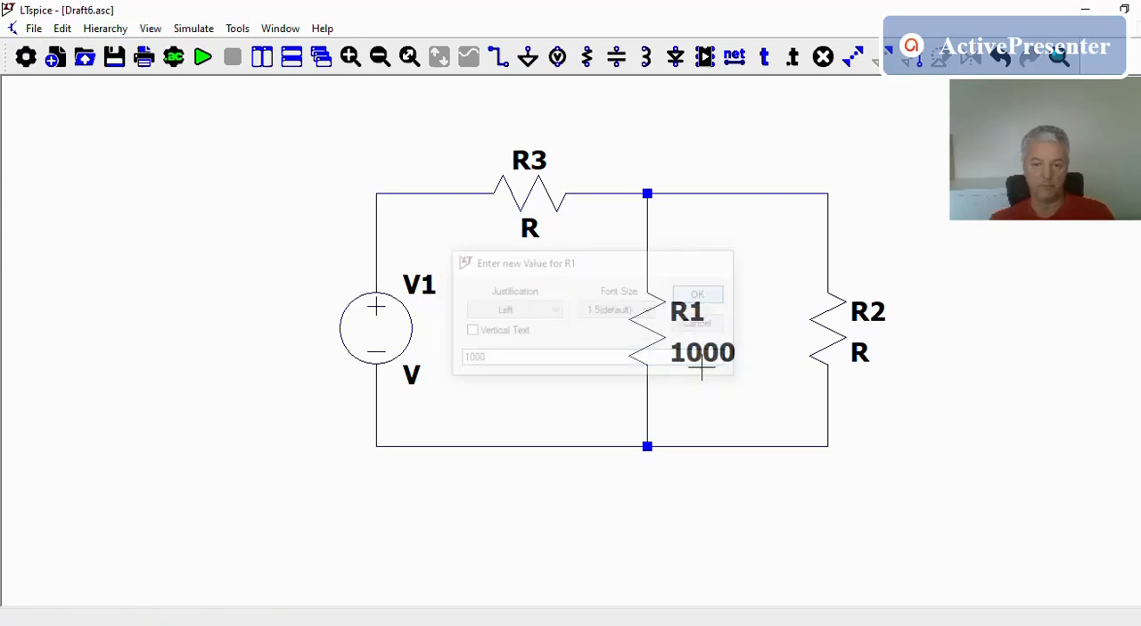
Set the values of resistors R2 and R3 to 1k each
{"action": "right_click", "coordinate": [861, 355]}
{"action": "type", "text": "1k"}
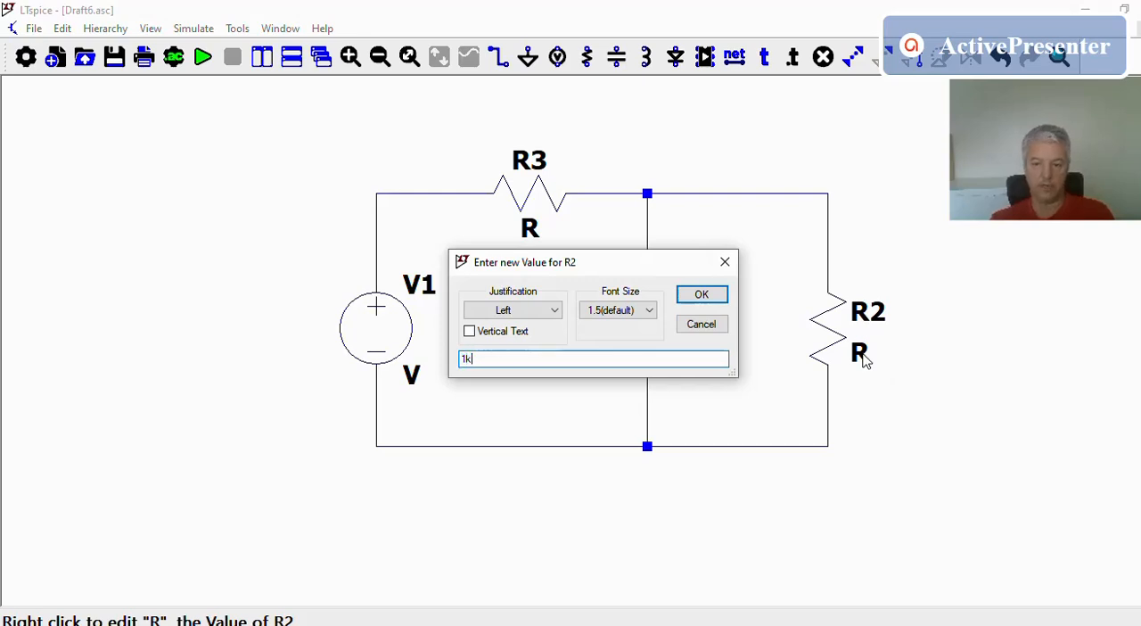
{"action": "key", "text": "Return"}
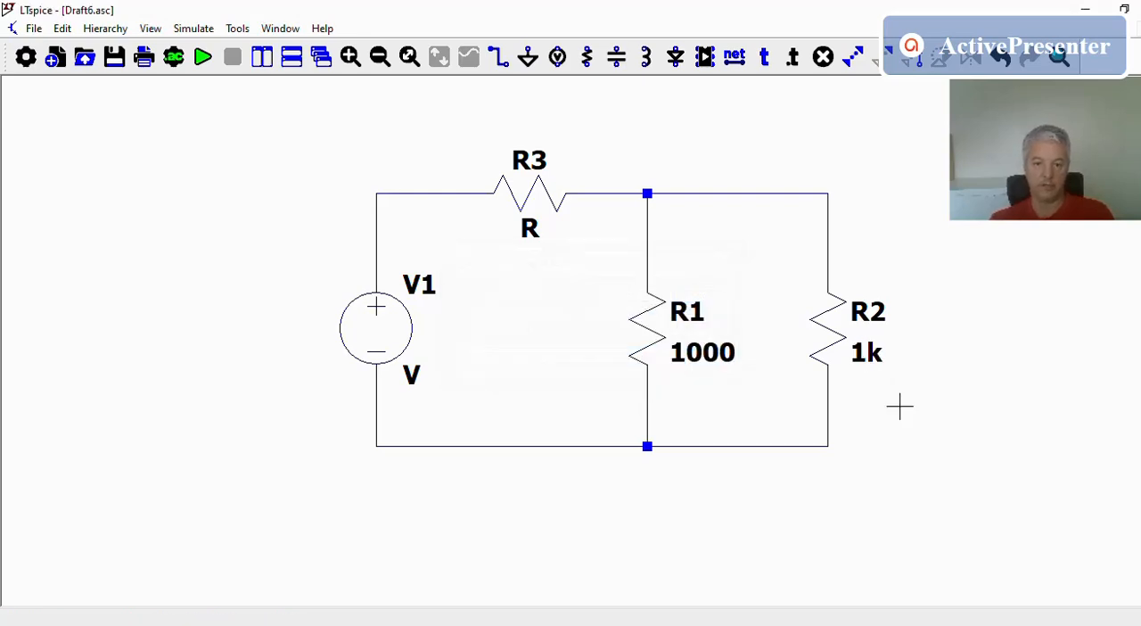
{"action": "right_click", "coordinate": [536, 234]}
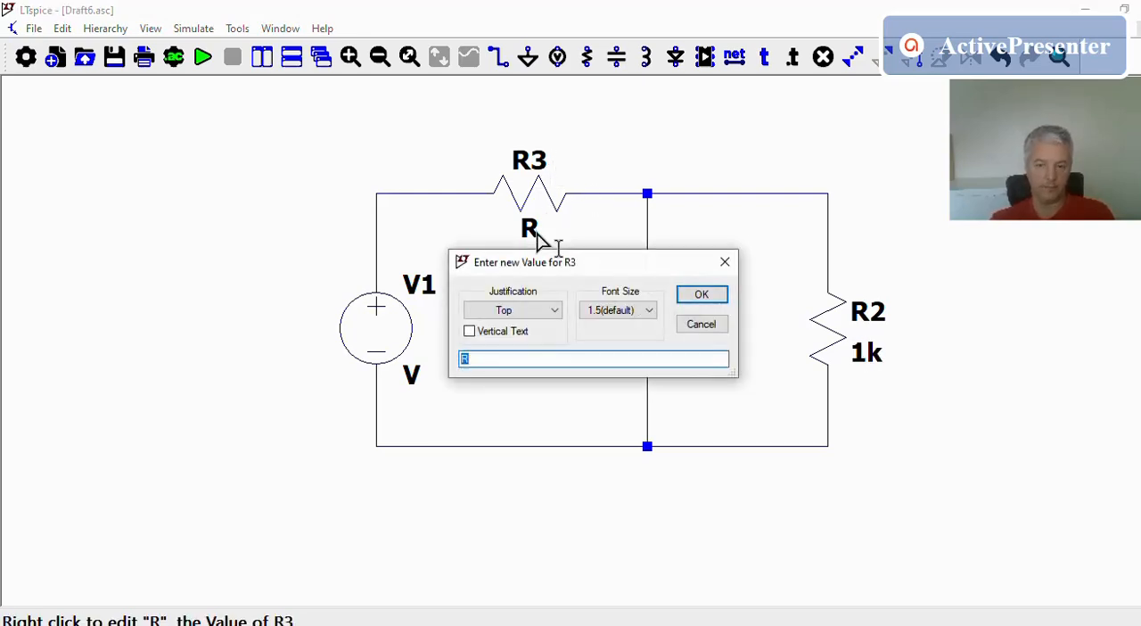
{"action": "type", "text": "1k"}
{"action": "key", "text": "Return"}
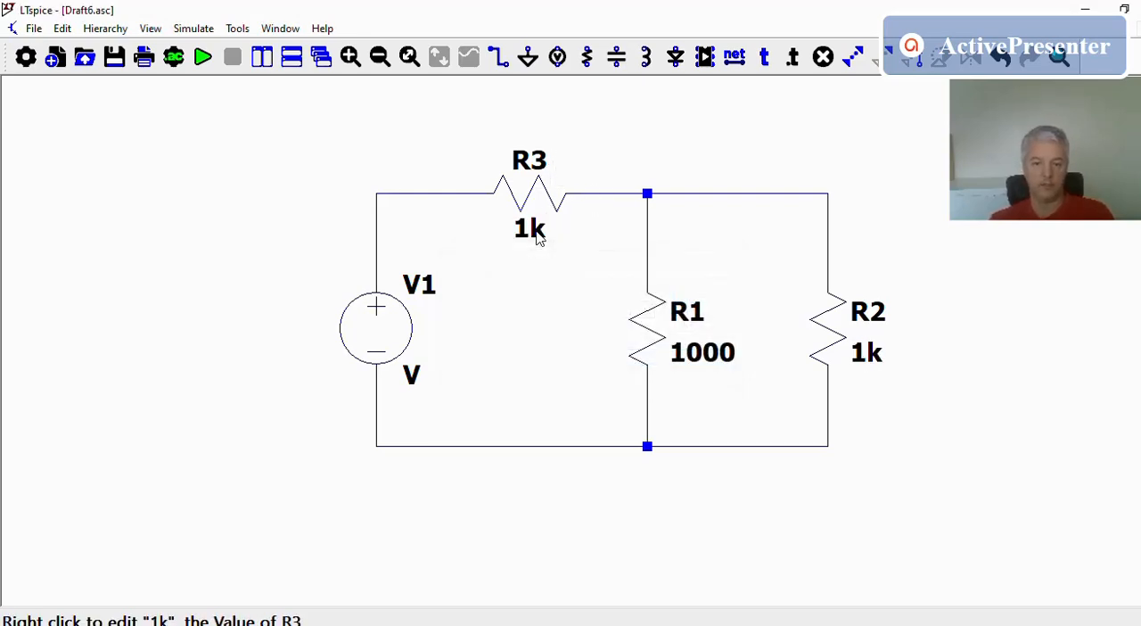
Set the value of voltage source V1 to 10
{"action": "right_click", "coordinate": [408, 369]}
{"action": "type", "text": "10"}
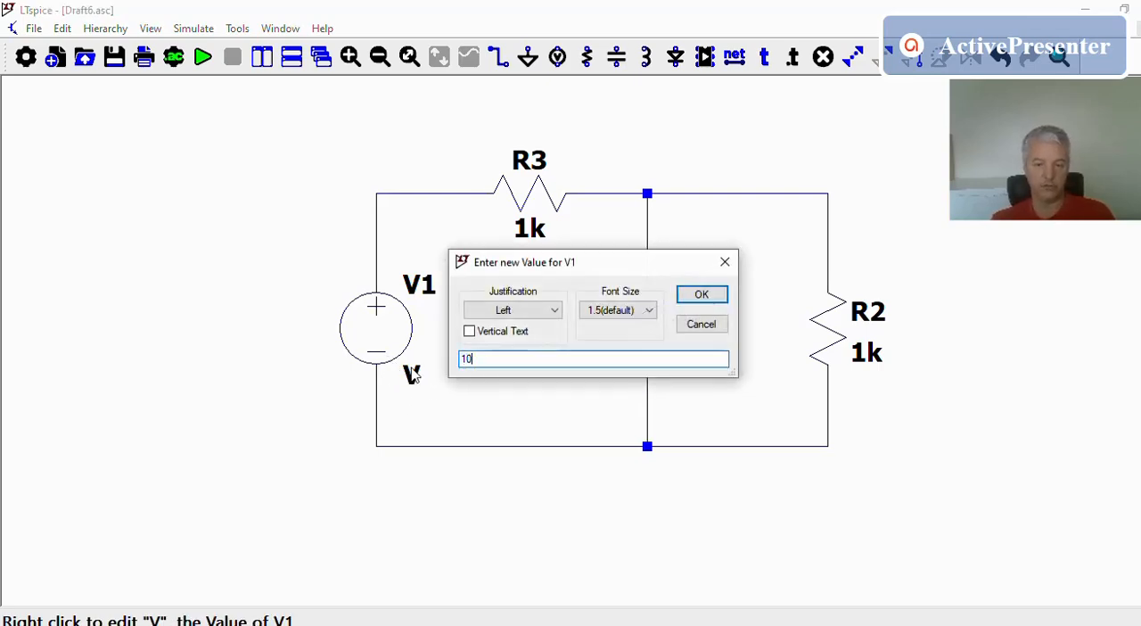
{"action": "key", "text": "Return"}
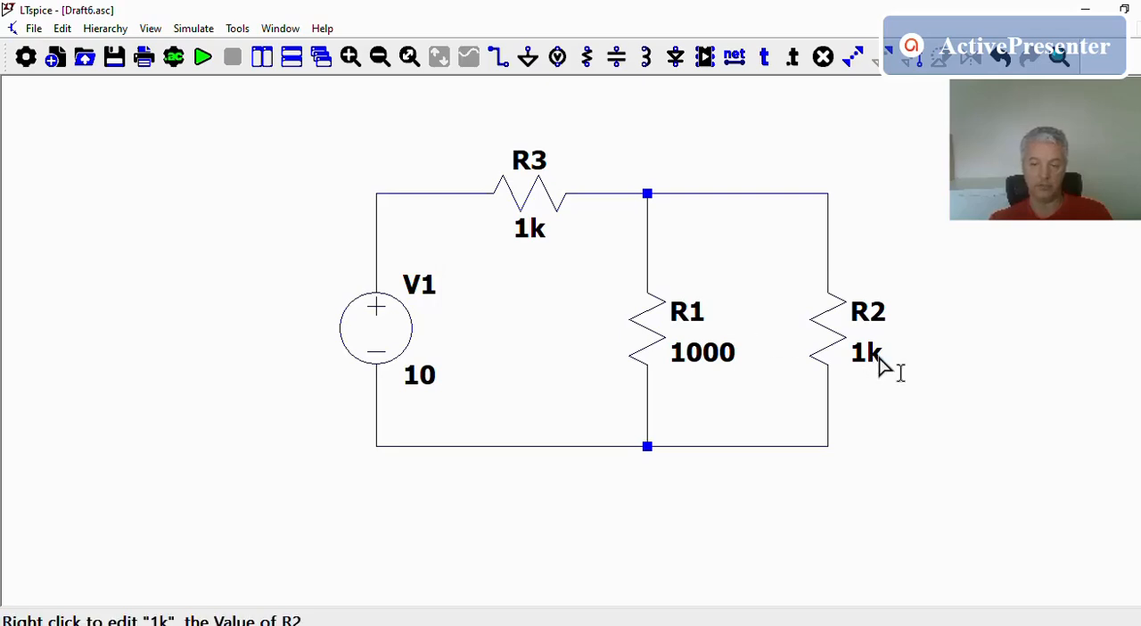
Change the value of resistor R1 to 1m
{"action": "right_click", "coordinate": [712, 358]}
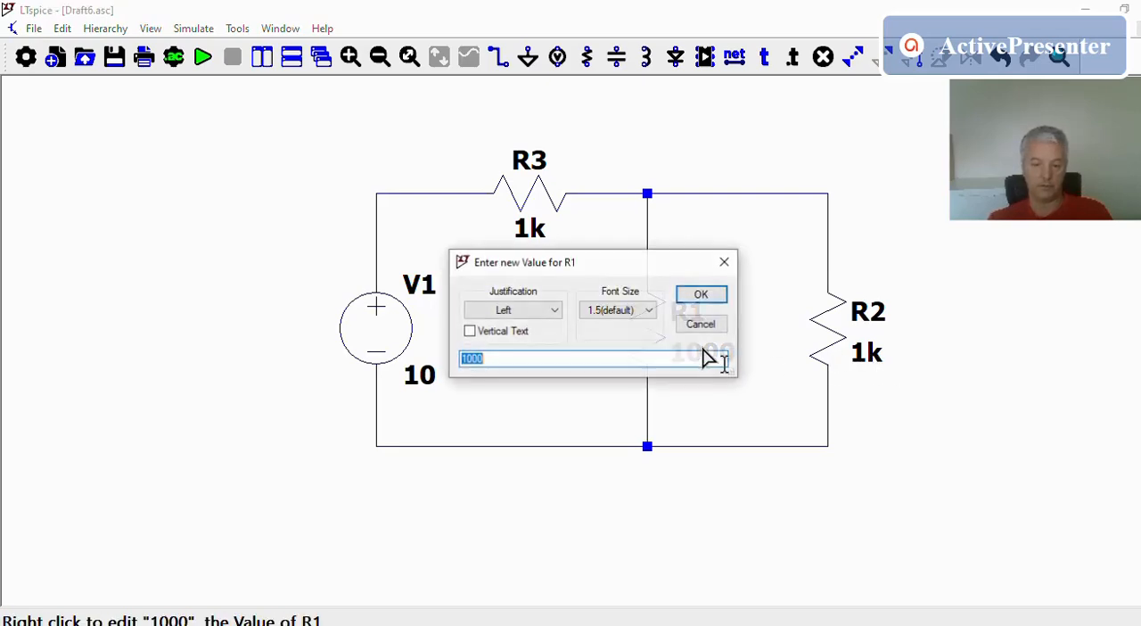
{"action": "left_click", "coordinate": [704, 354]}
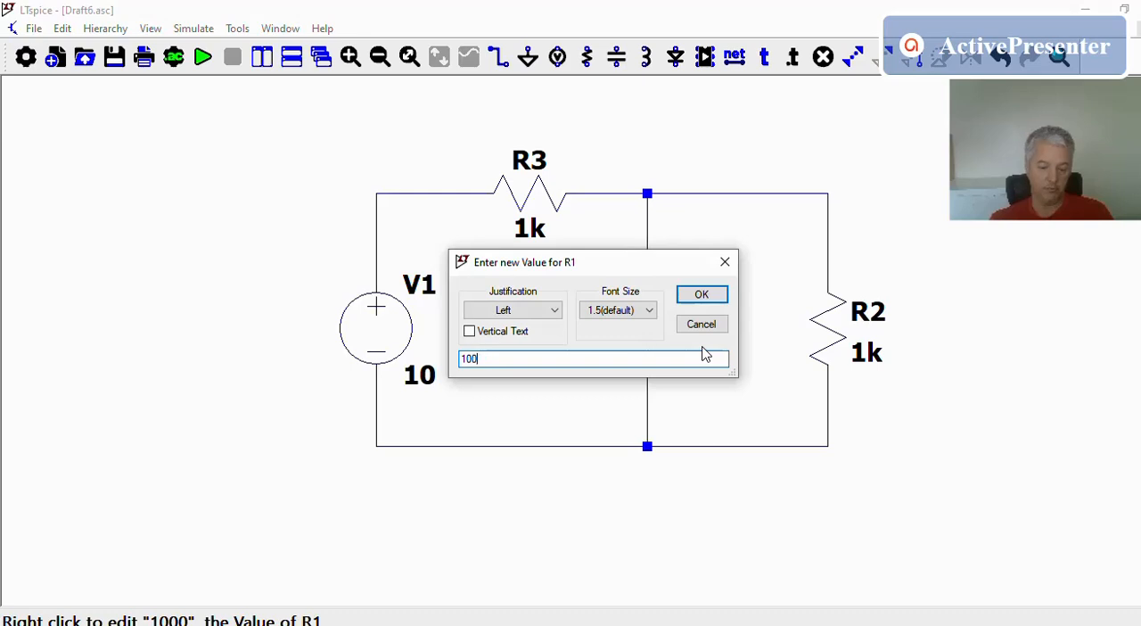
{"action": "key", "text": "BackSpace"}
{"action": "key", "text": "BackSpace"}
{"action": "type", "text": "m"}
{"action": "key", "text": "Return"}
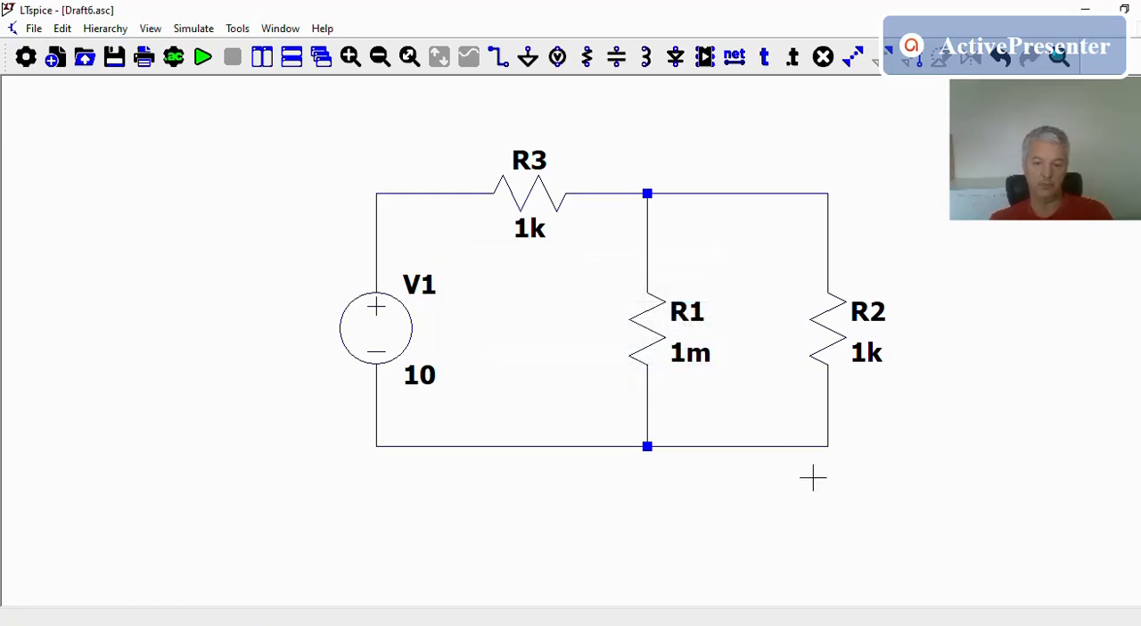
Change the value of resistor R1 to 1Meg
{"action": "right_click", "coordinate": [701, 364]}
{"action": "left_click", "coordinate": [699, 355]}
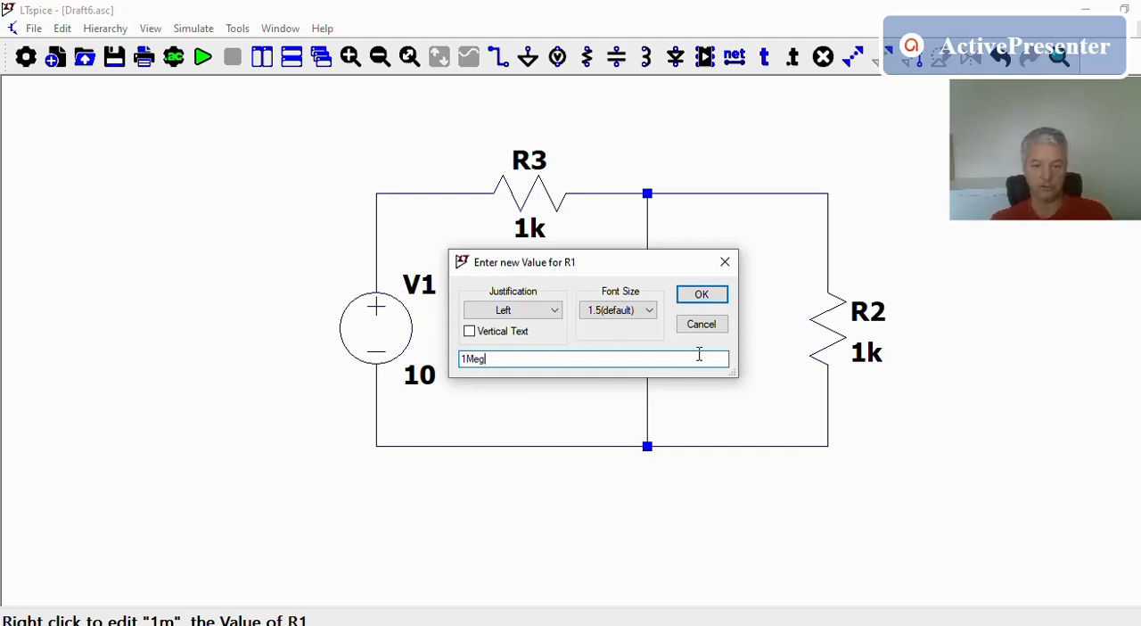
{"action": "left_click", "coordinate": [701, 296]}
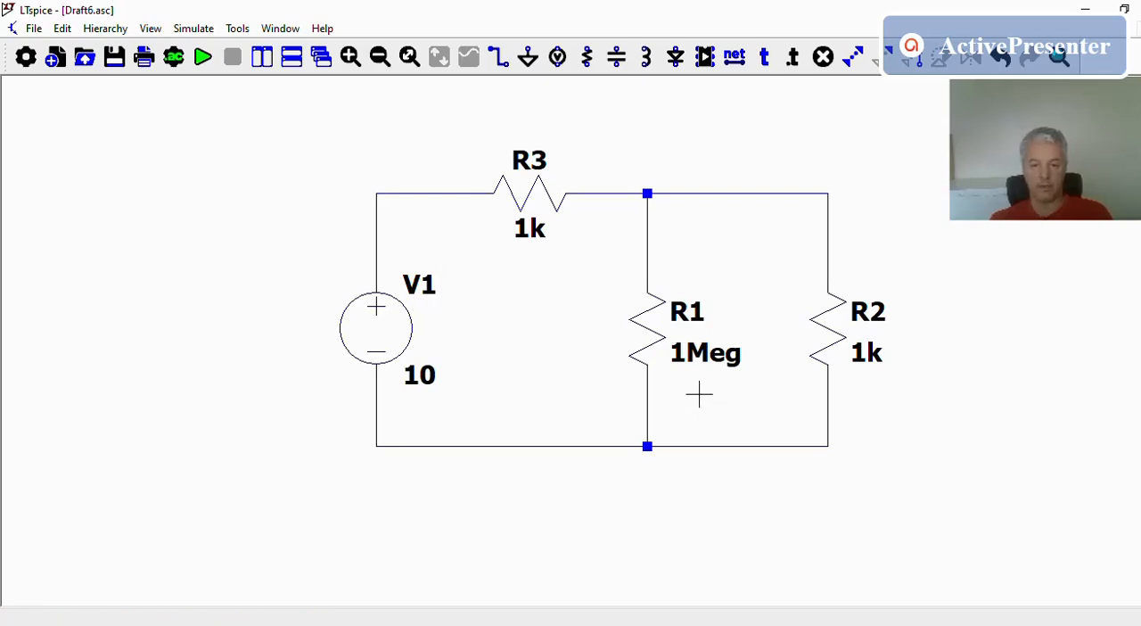
Change the value of resistor R1 to 1u, and reopen the value to confirm it again
{"action": "right_click", "coordinate": [710, 361]}
{"action": "left_click", "coordinate": [708, 359]}
{"action": "key", "text": "BackSpace"}
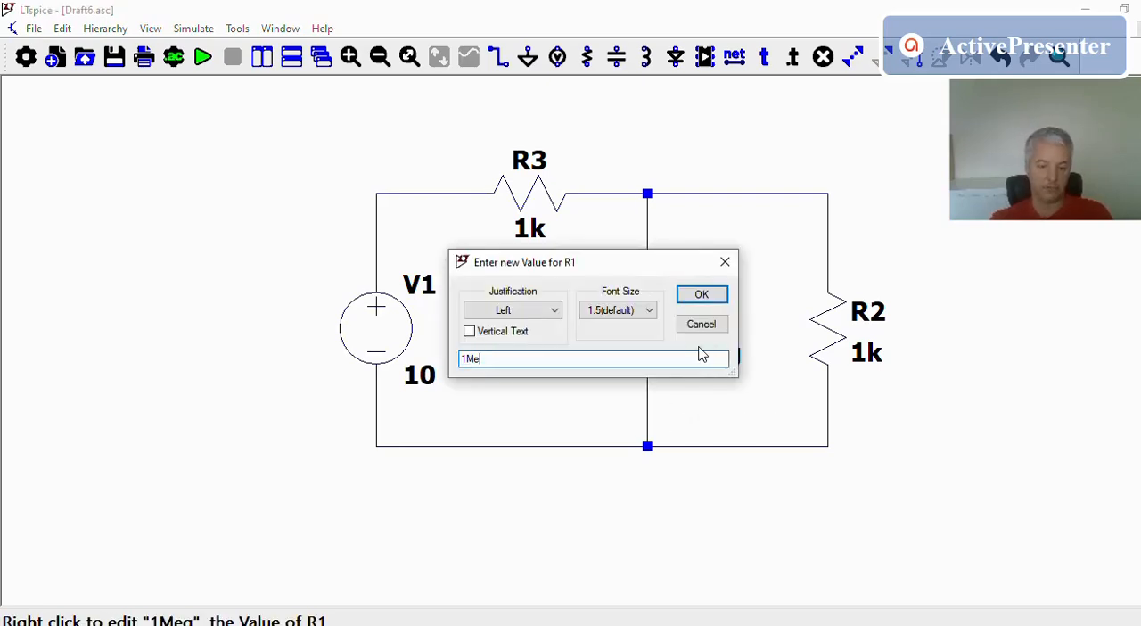
{"action": "type", "text": "u"}
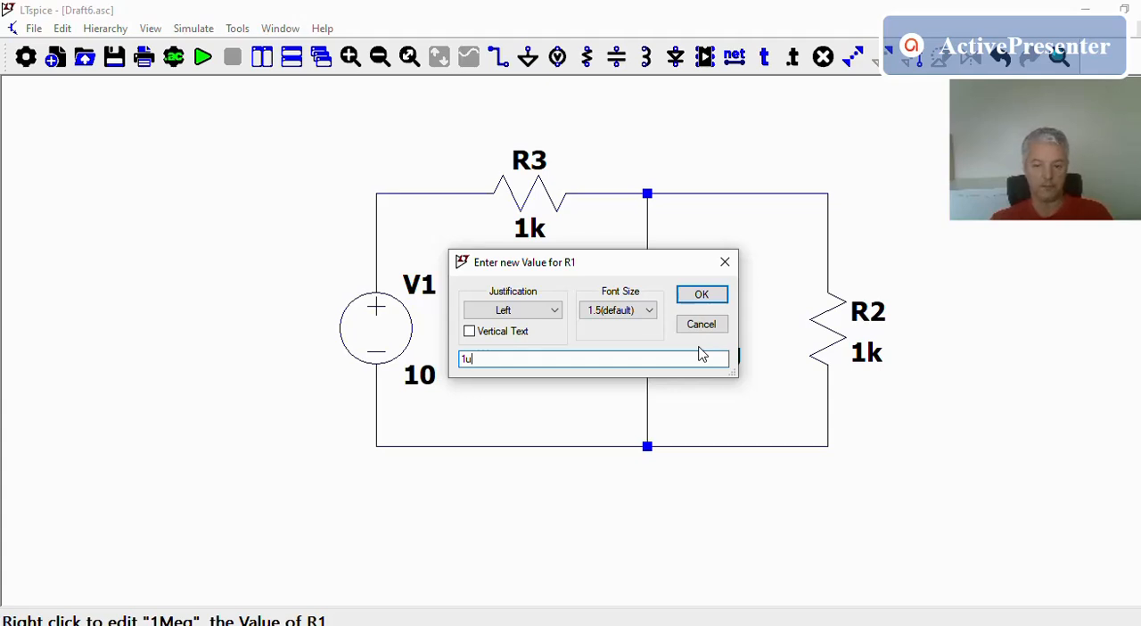
{"action": "key", "text": "Return"}
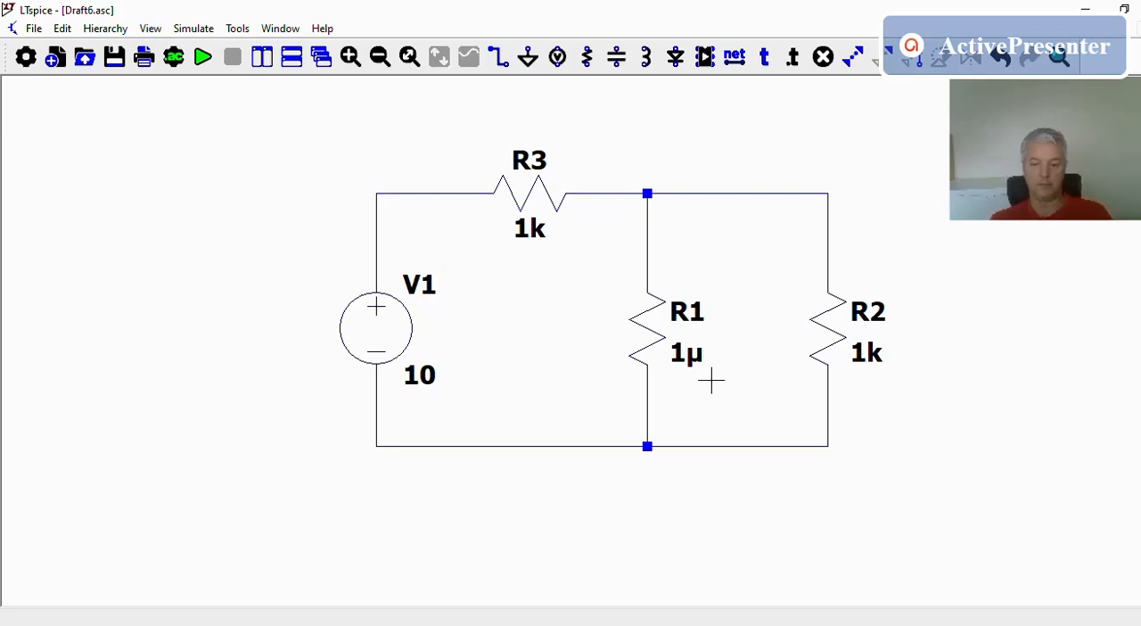
{"action": "right_click", "coordinate": [692, 356]}
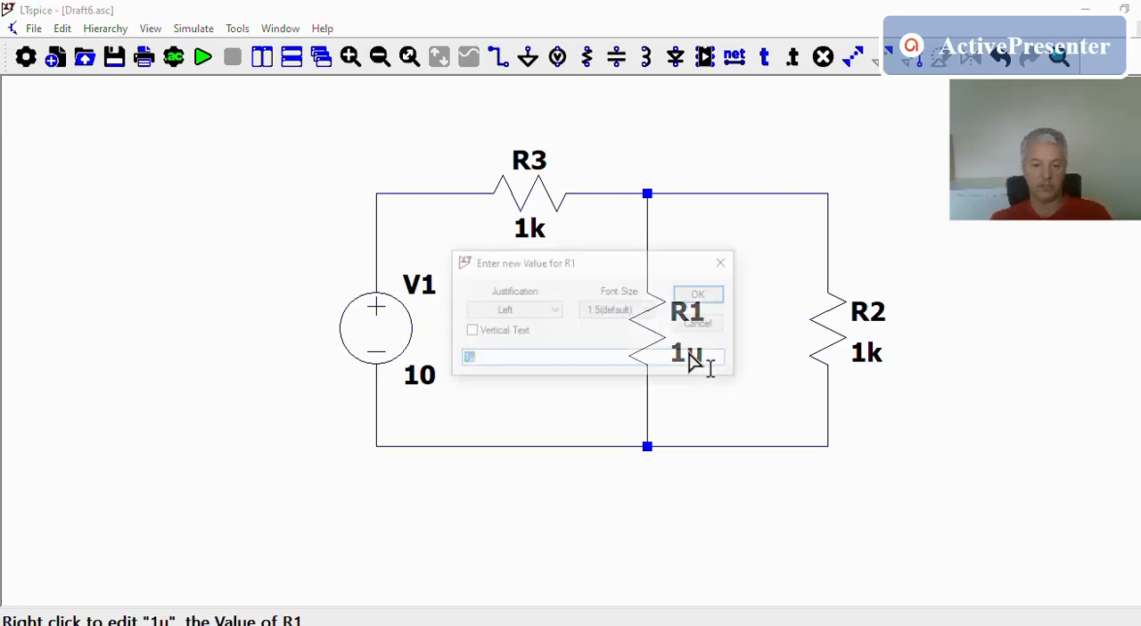
{"action": "left_click", "coordinate": [692, 359]}
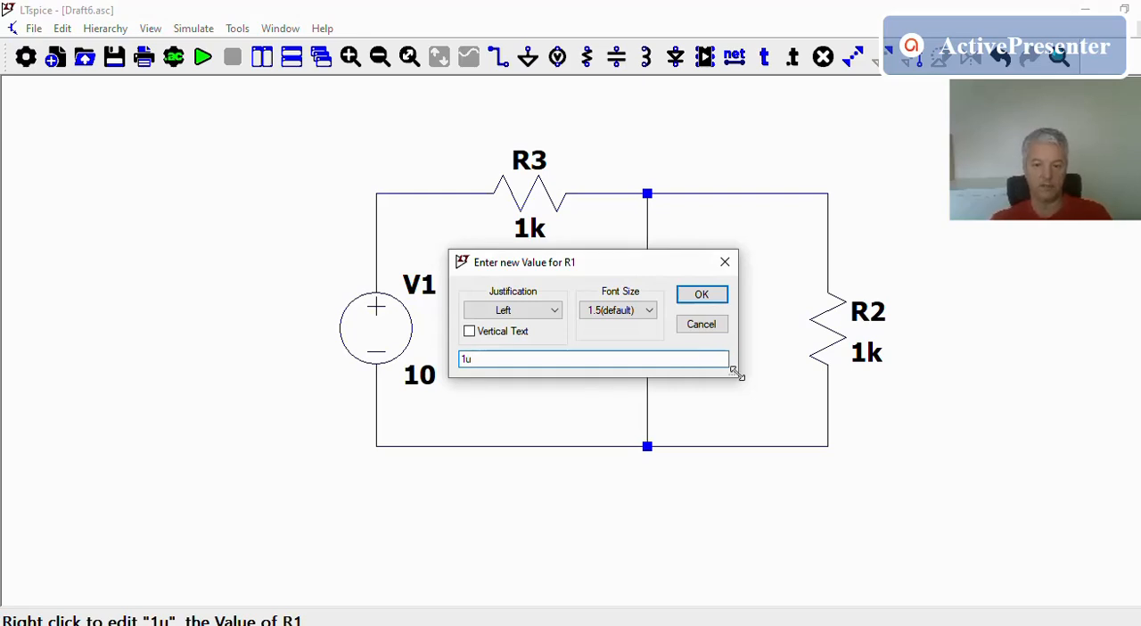
{"action": "left_click", "coordinate": [722, 296]}
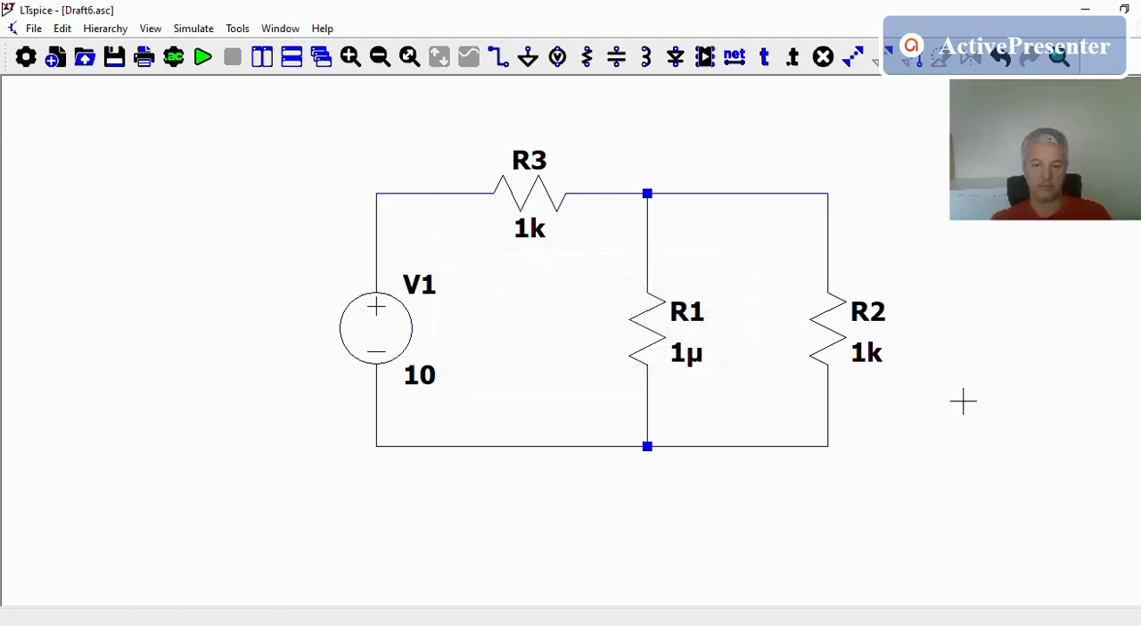
Set the value of resistor R1 to 1k
{"action": "right_click", "coordinate": [683, 357]}
{"action": "type", "text": "1"}
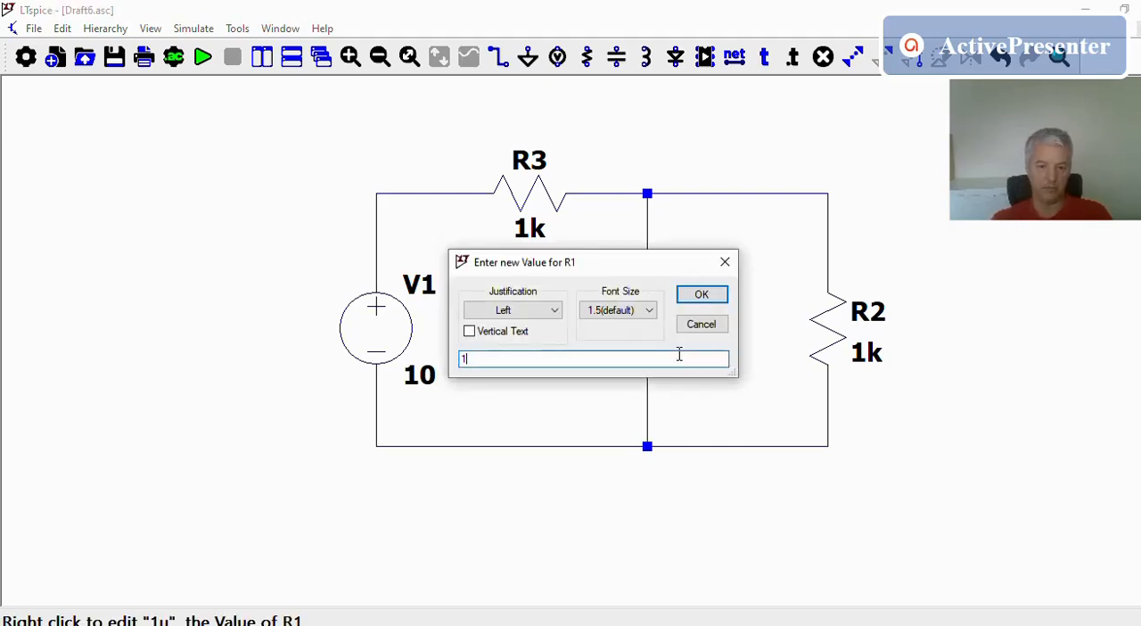
{"action": "type", "text": "k"}
{"action": "key", "text": "Return"}
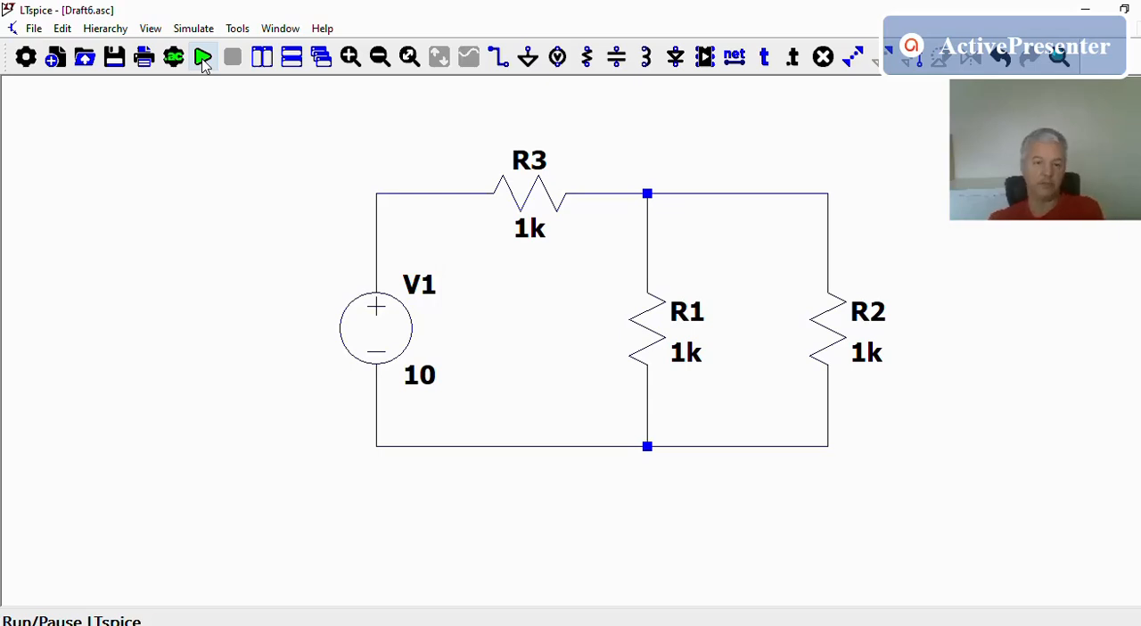
Run the circuit, looking through the analysis types and configuring a transient analysis with a stop time of 1
{"action": "left_click", "coordinate": [203, 59]}
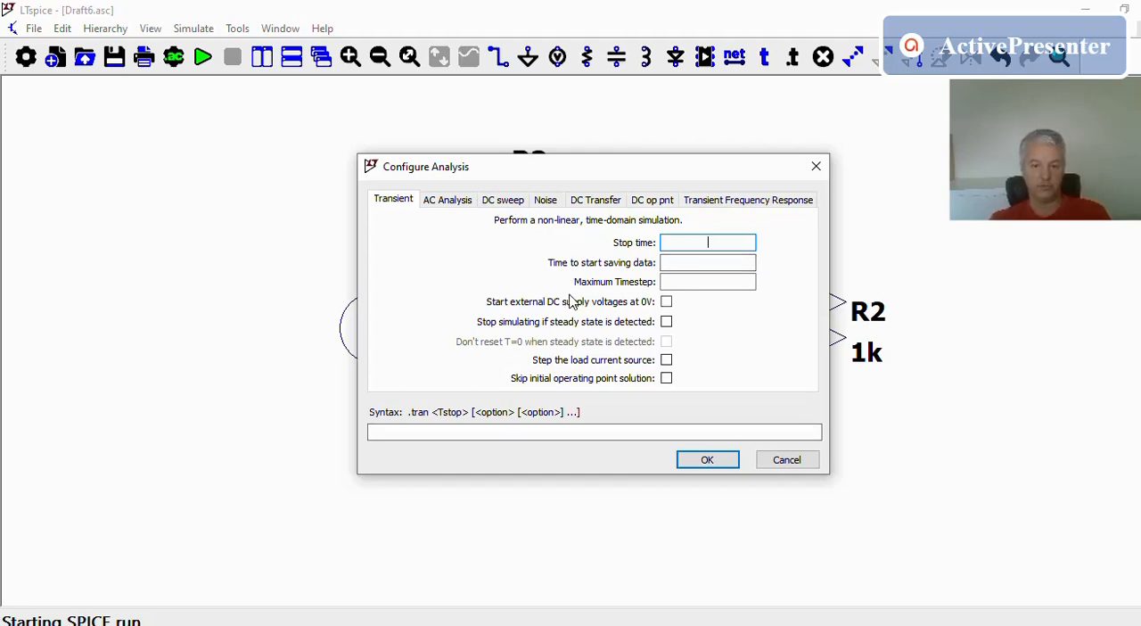
{"action": "left_click", "coordinate": [449, 201]}
{"action": "left_click", "coordinate": [502, 202]}
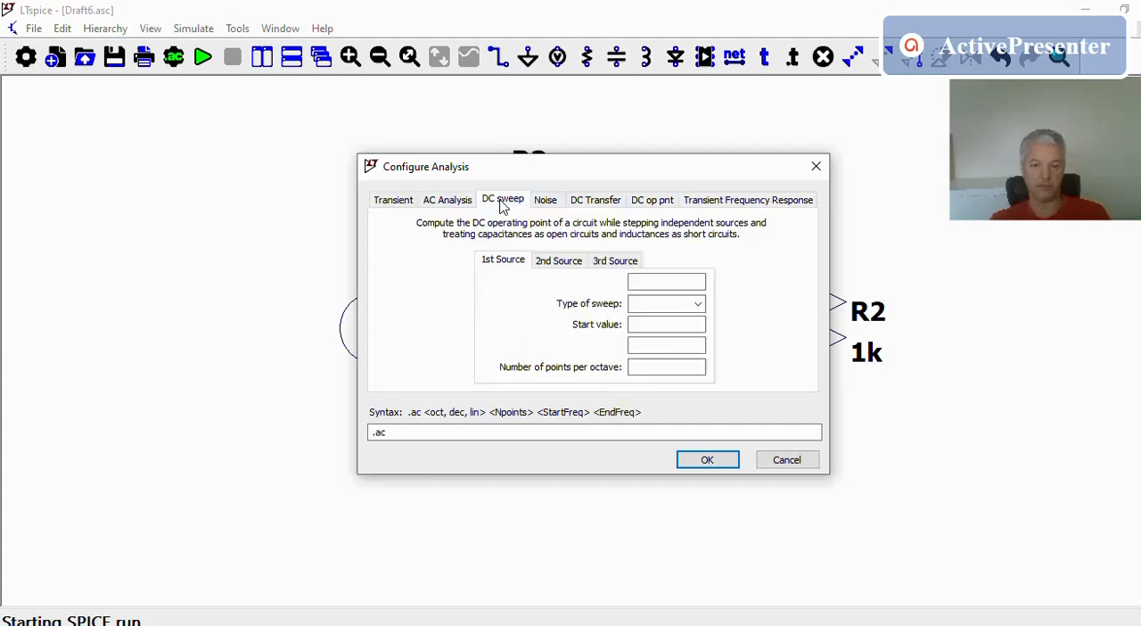
{"action": "left_click", "coordinate": [545, 201]}
{"action": "left_click", "coordinate": [390, 201]}
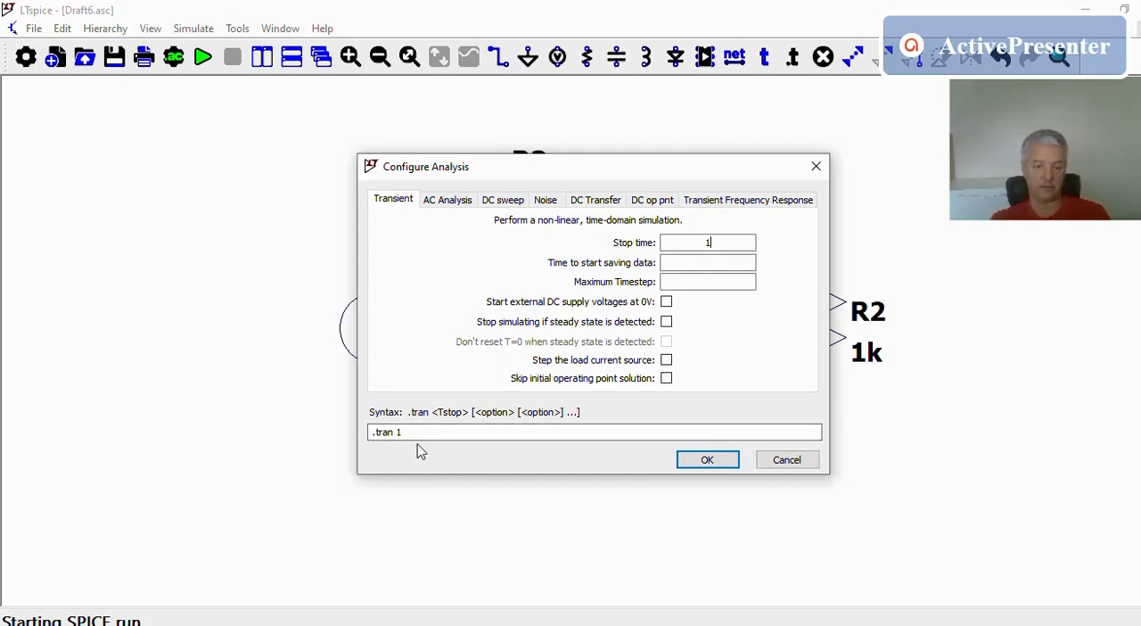
{"action": "left_click", "coordinate": [703, 460]}
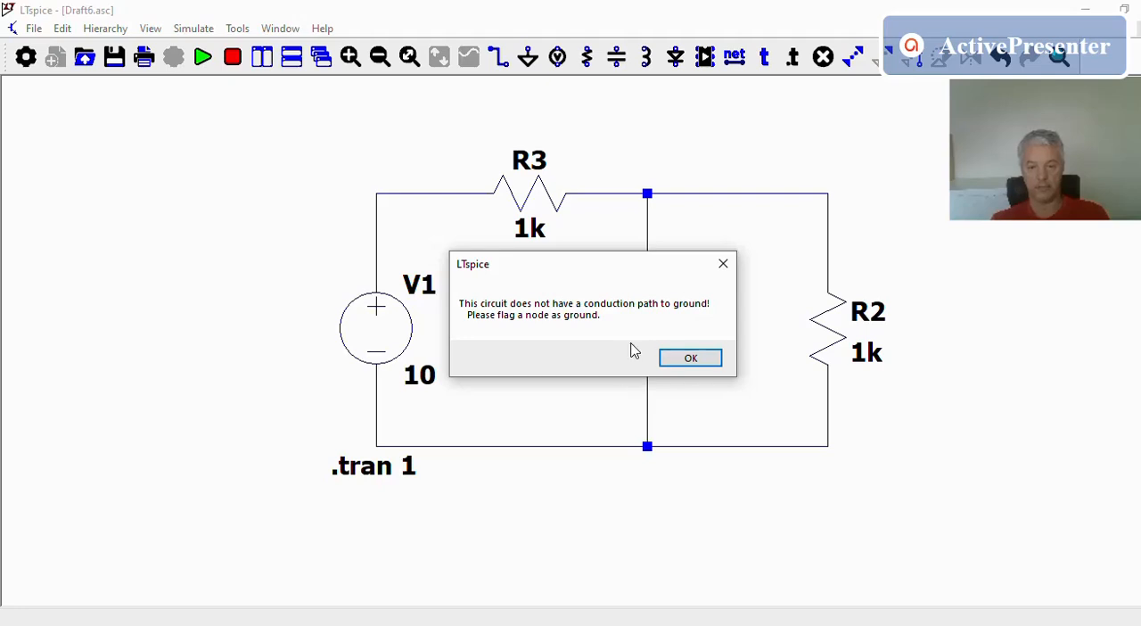
{"action": "left_click", "coordinate": [692, 360]}
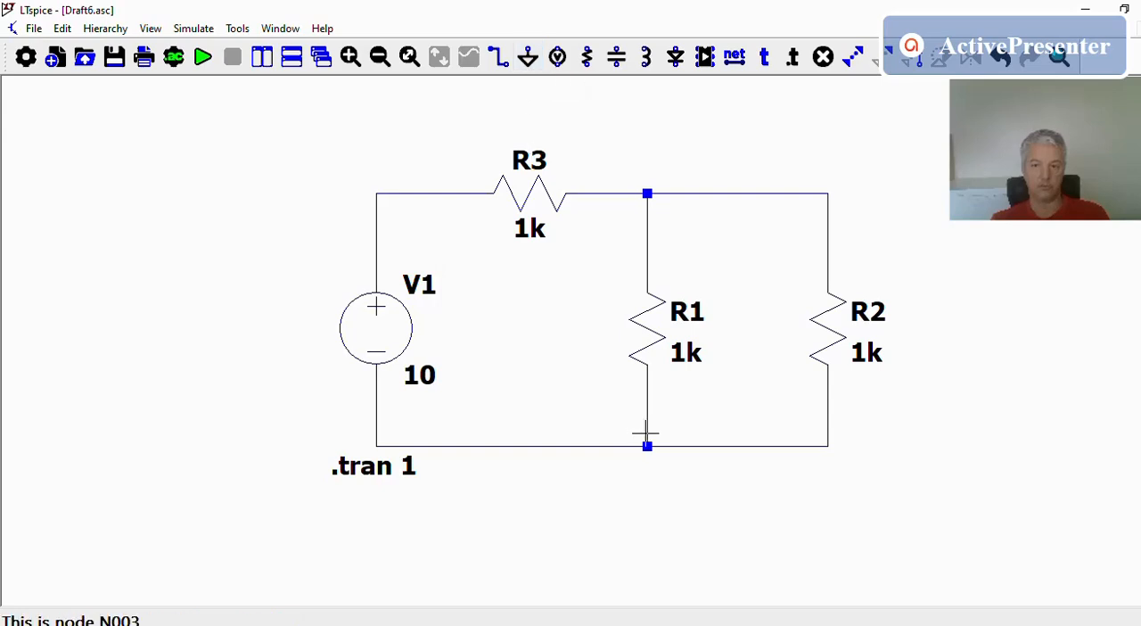
Draw a short wire down from the node below R1 and place a ground symbol at its end
{"action": "key", "text": "F3"}
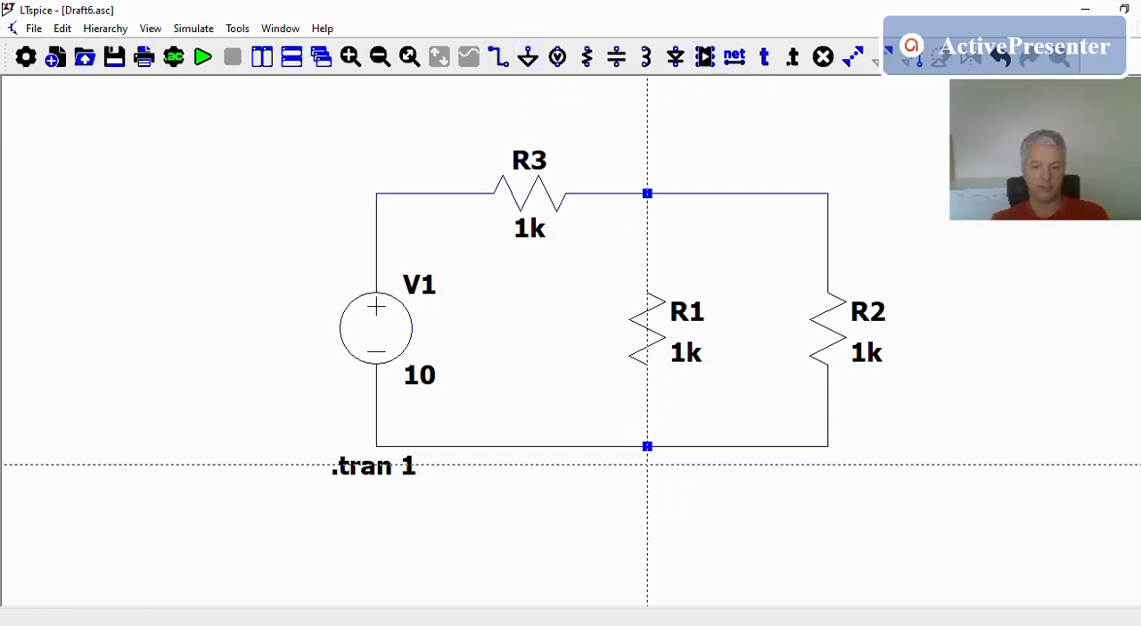
{"action": "left_click", "coordinate": [648, 445]}
{"action": "left_click", "coordinate": [648, 483]}
{"action": "key", "text": "Escape"}
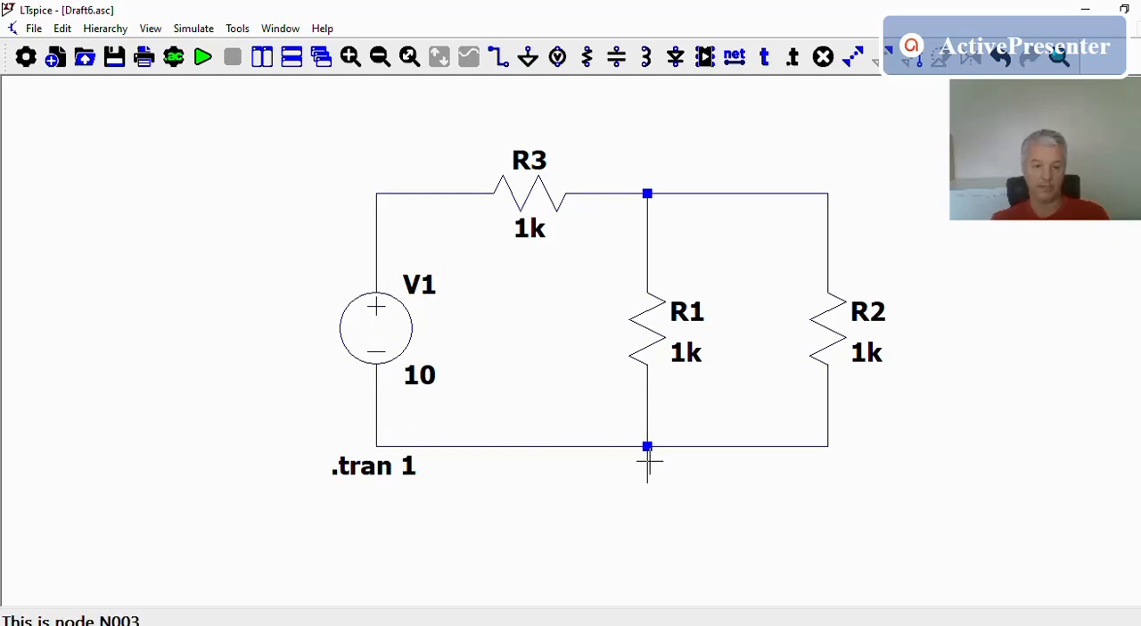
{"action": "left_click", "coordinate": [528, 58]}
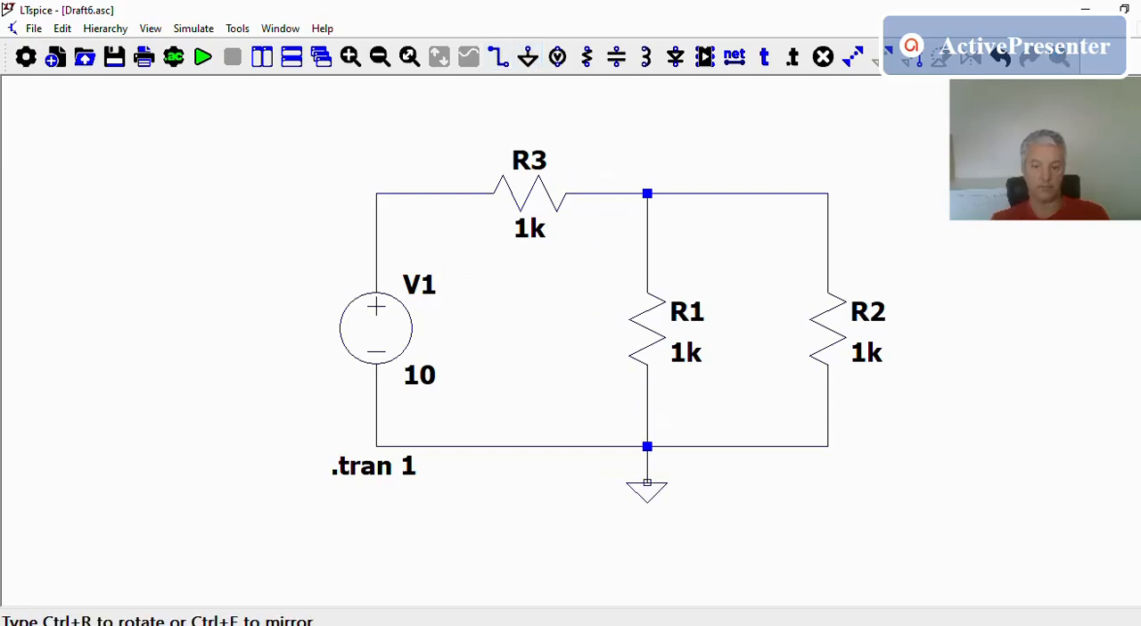
{"action": "left_click", "coordinate": [648, 483]}
{"action": "key", "text": "Escape"}
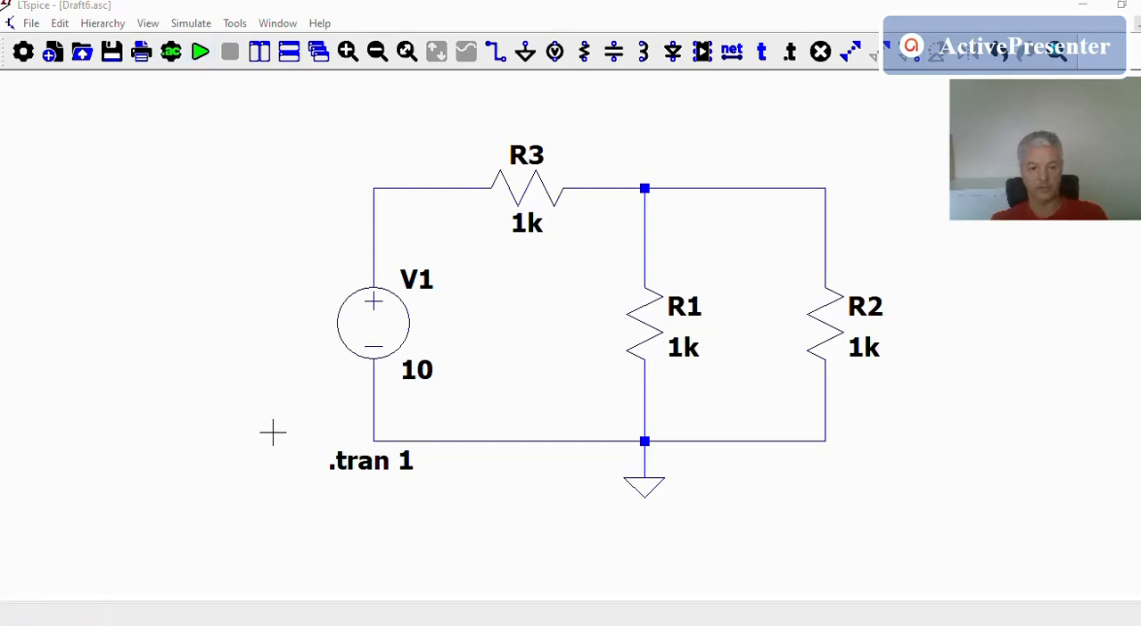
Review the transient analysis directive, keep its stop time of 1, and run the simulation
{"action": "right_click", "coordinate": [366, 469]}
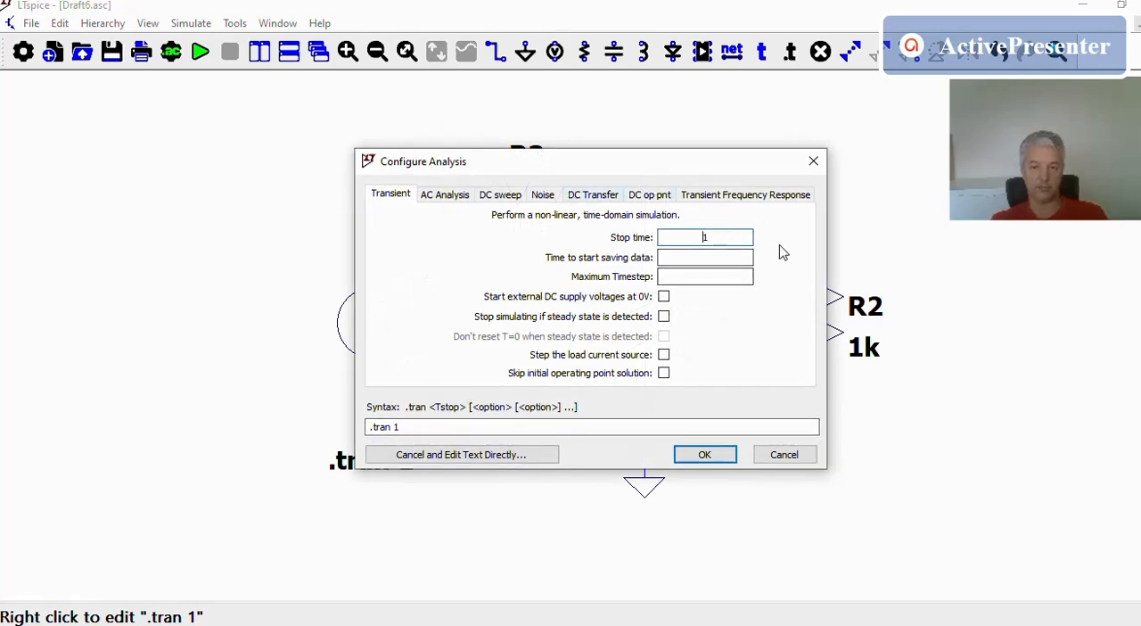
{"action": "left_click", "coordinate": [705, 455]}
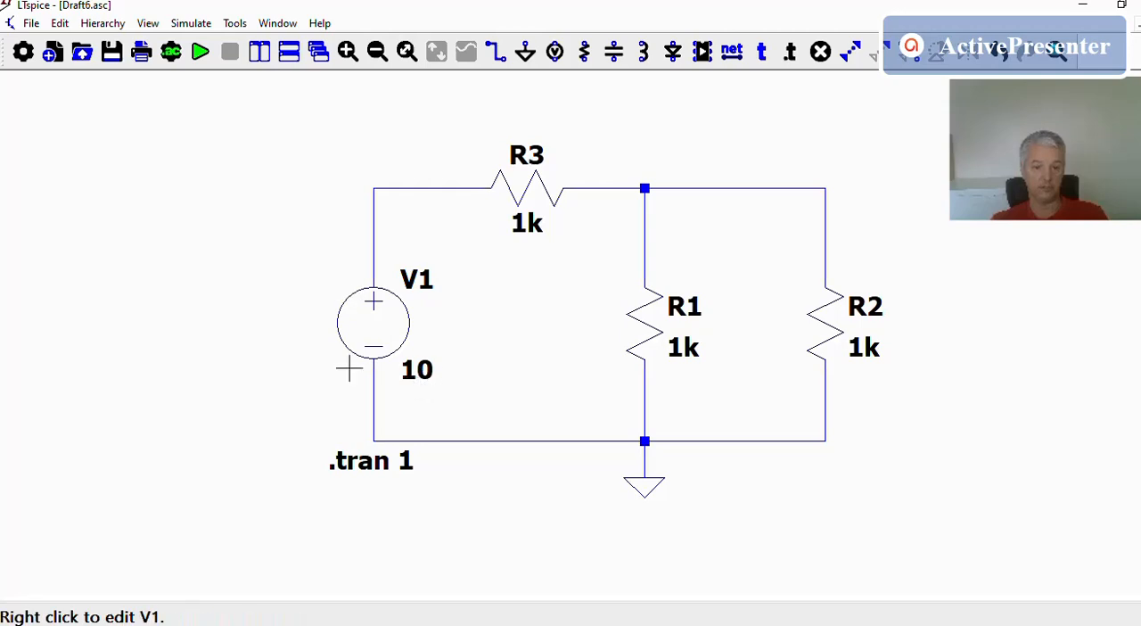
{"action": "left_click", "coordinate": [201, 54]}
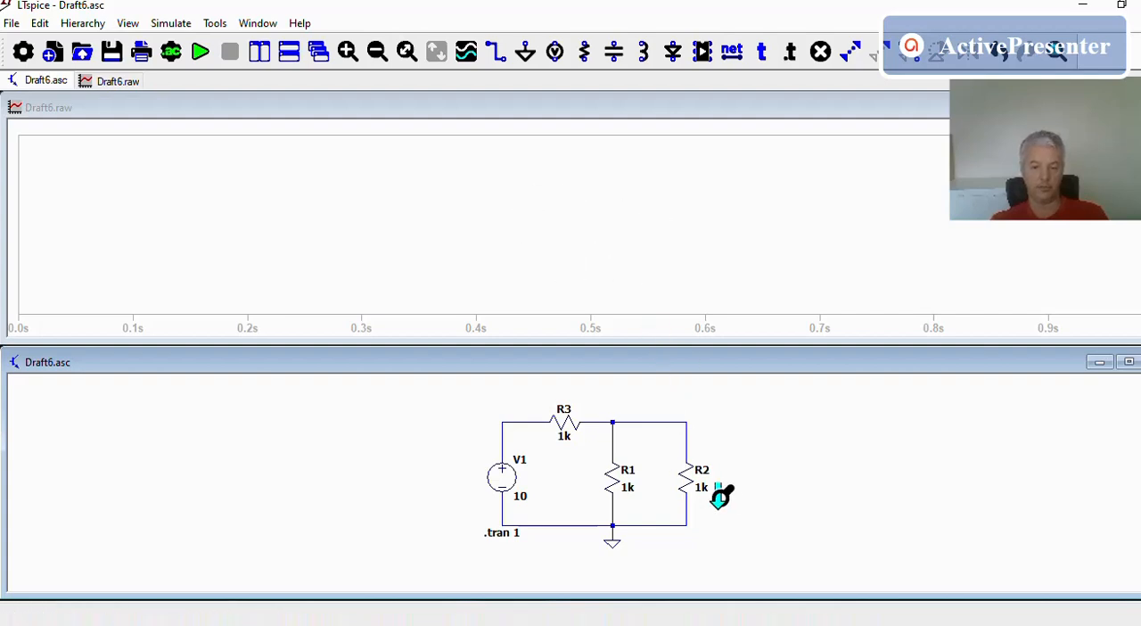
Plot the voltages at the V1–R3 node and the R3–R1–R2 junction, and reduce the plot to the V1–R3 node voltage alone
{"action": "scroll", "coordinate": [727, 494], "scroll_direction": "up", "scroll_amount": 2}
{"action": "scroll", "coordinate": [727, 495], "scroll_direction": "up", "scroll_amount": 1}
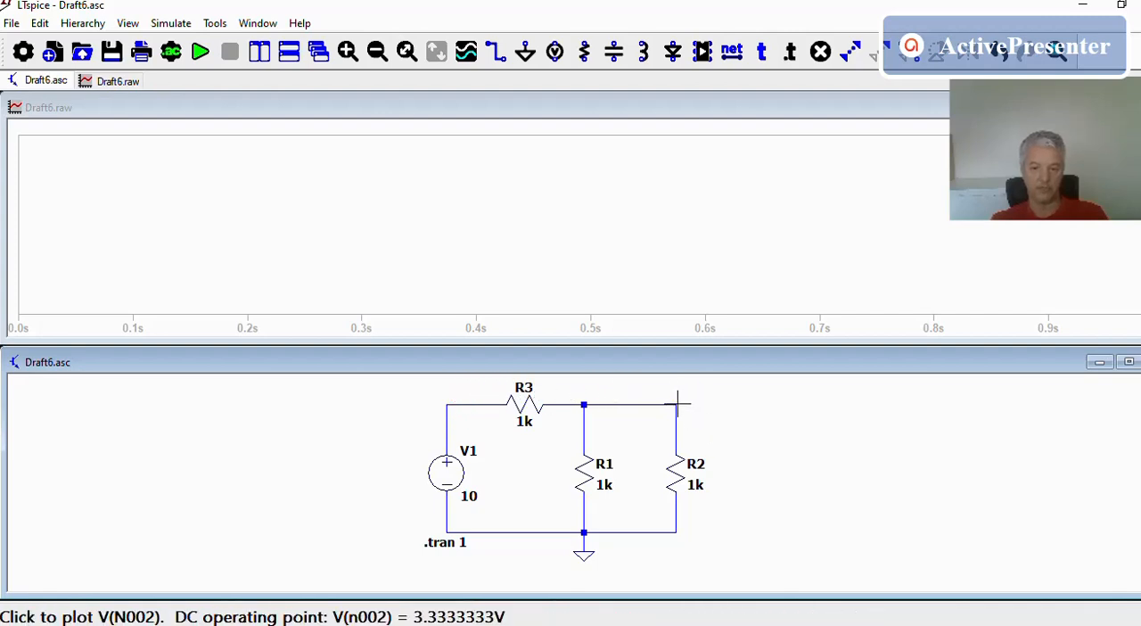
{"action": "left_click", "coordinate": [452, 402]}
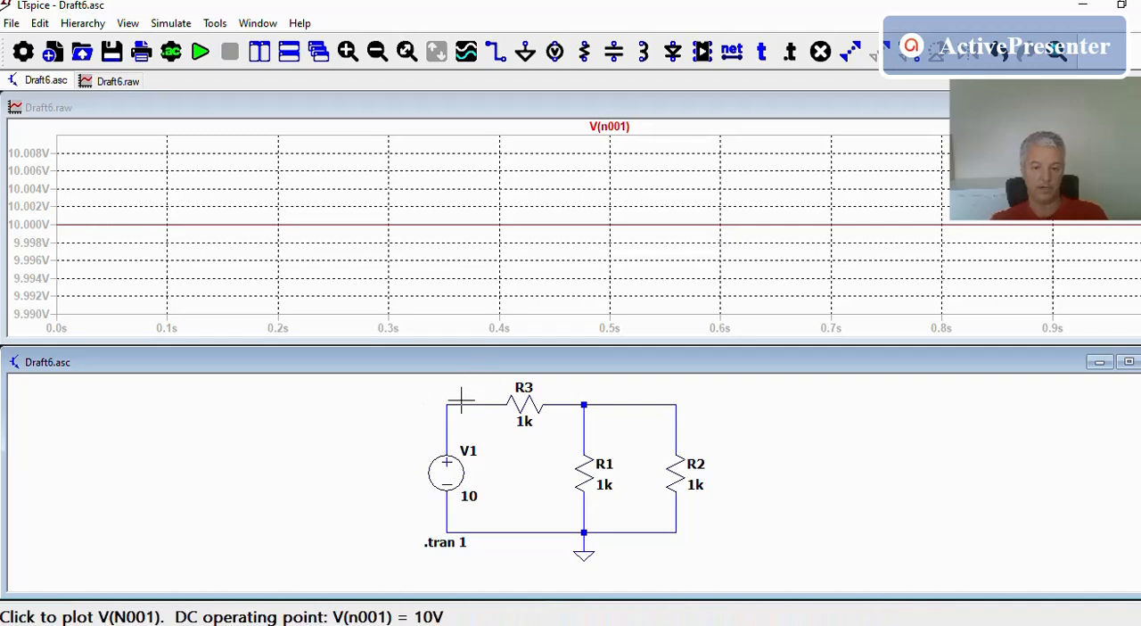
{"action": "left_click", "coordinate": [585, 403]}
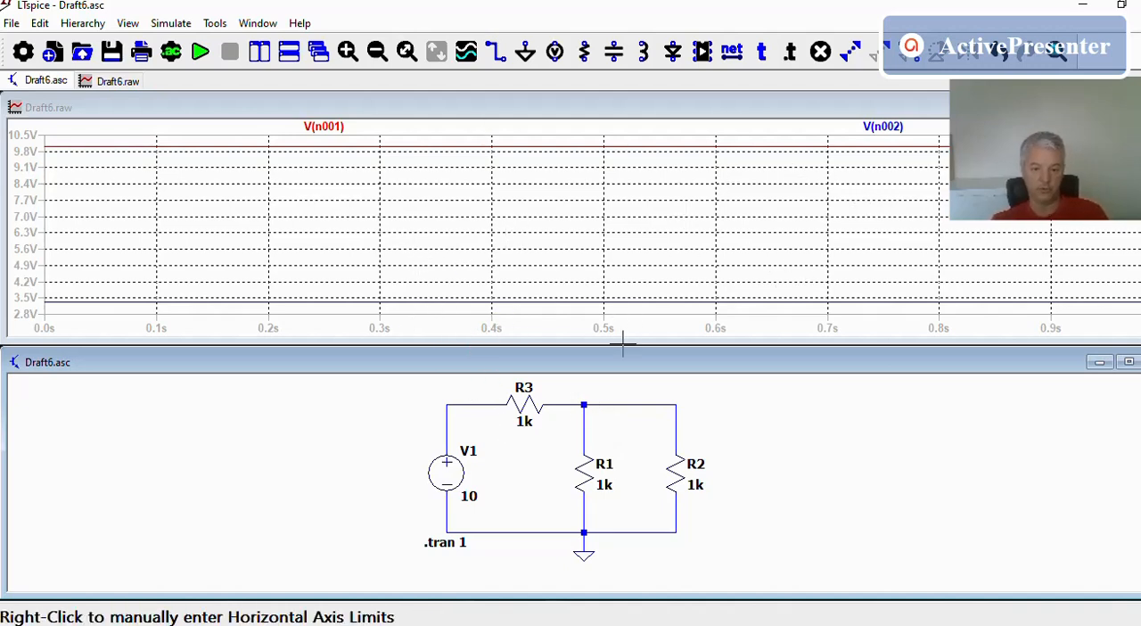
{"action": "left_click", "coordinate": [451, 401]}
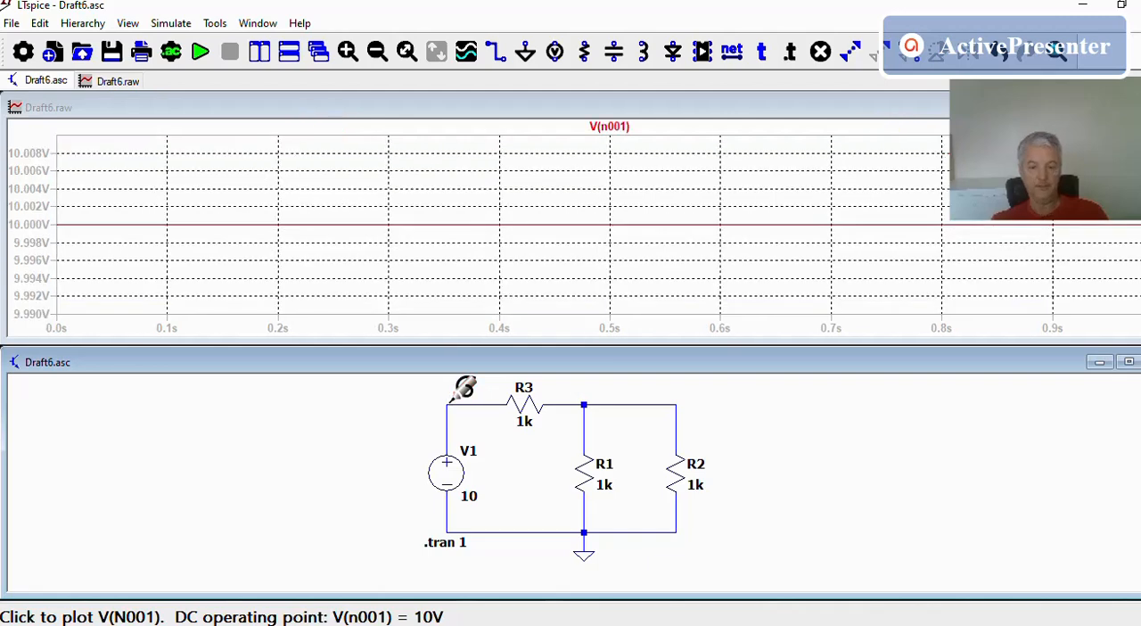
{"action": "left_click", "coordinate": [584, 403]}
{"action": "left_click", "coordinate": [452, 402]}
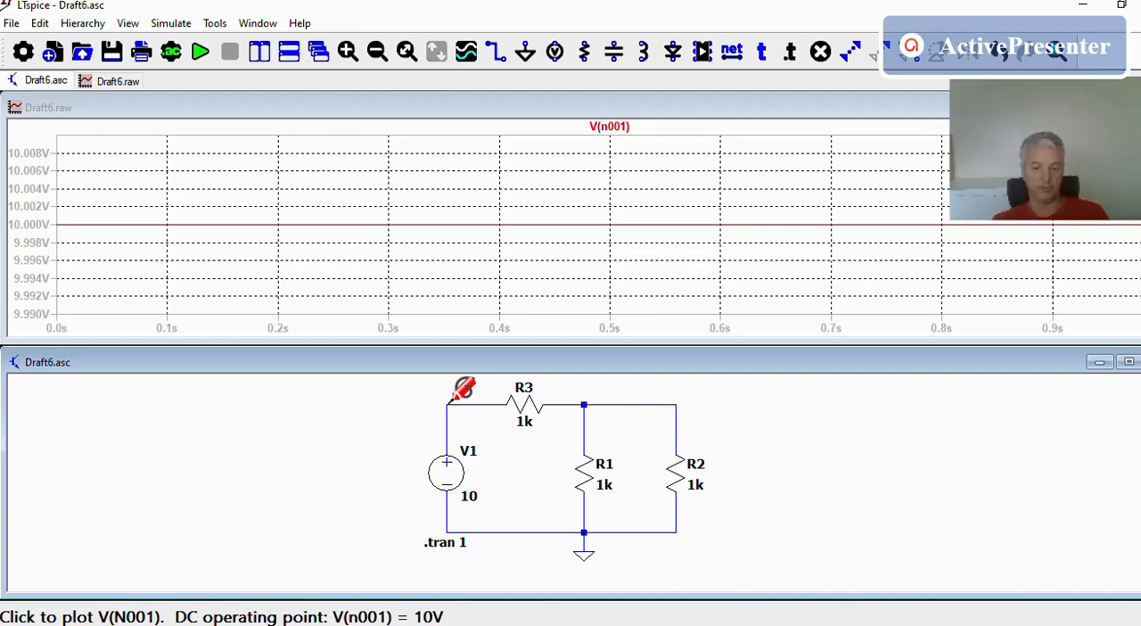
Plot the differential voltage across R3 from the V1 side to the junction, and restore the plot to the V1–R3 node voltage alone
{"action": "left_click", "coordinate": [450, 400]}
{"action": "left_click_drag", "start_coordinate": [451, 400], "coordinate": [476, 401]}
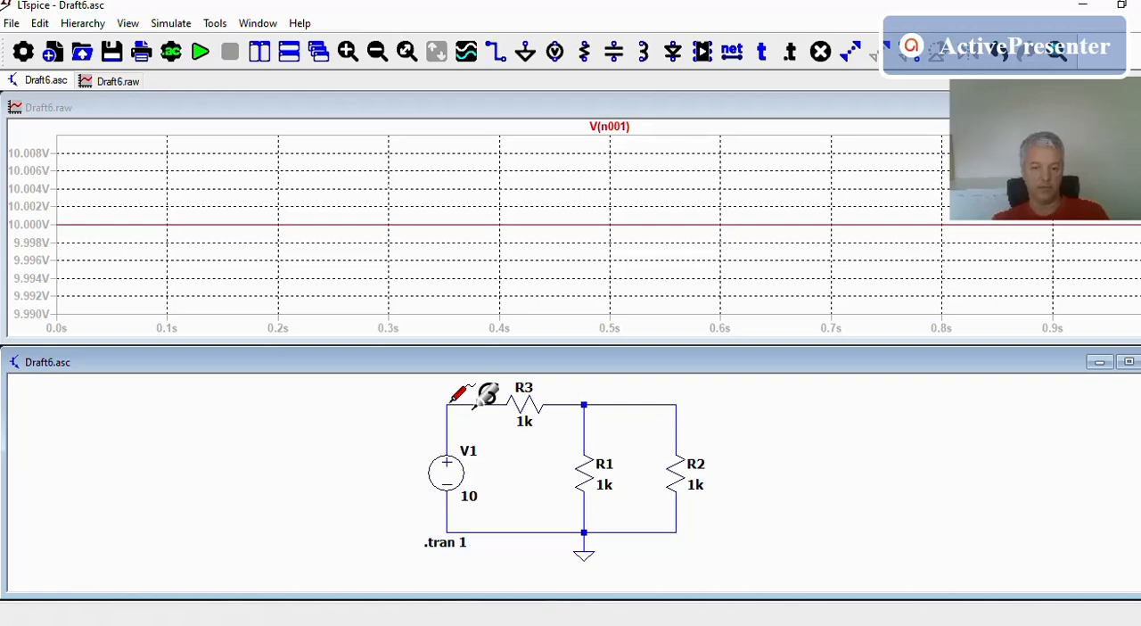
{"action": "left_click_drag", "start_coordinate": [477, 406], "coordinate": [584, 404]}
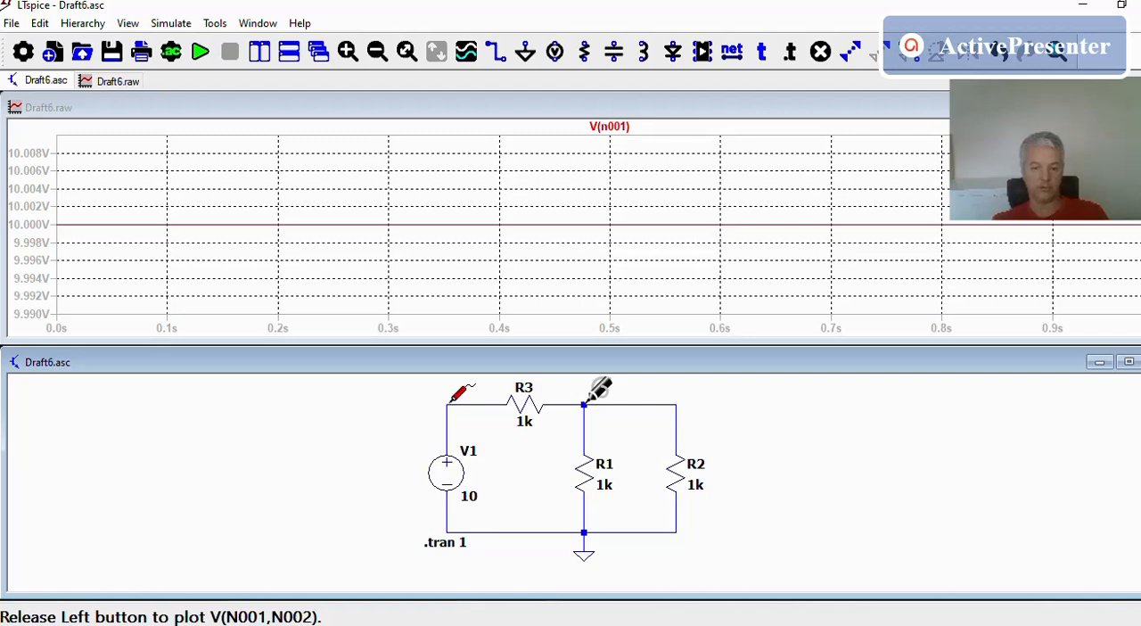
{"action": "left_click_drag", "start_coordinate": [590, 400], "coordinate": [590, 399]}
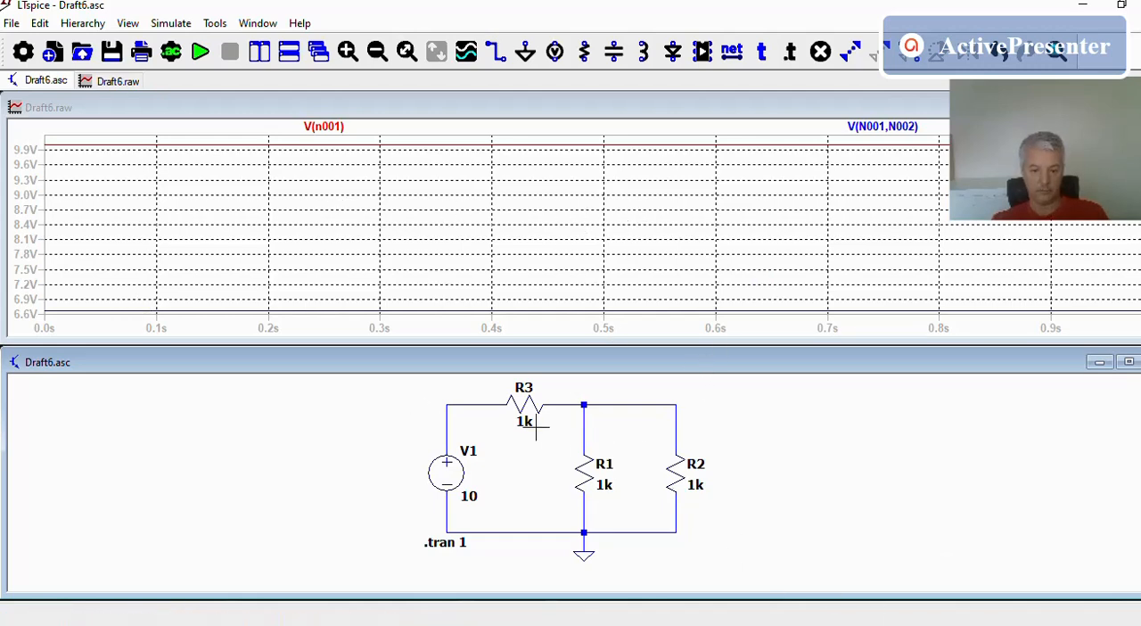
{"action": "left_click", "coordinate": [450, 403]}
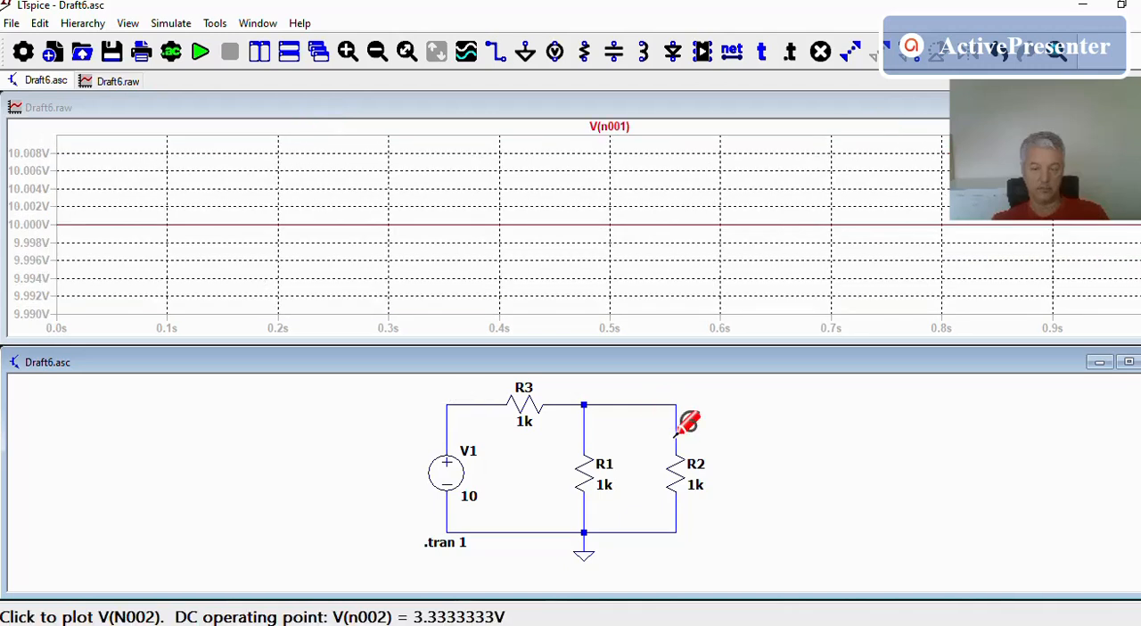
Replace the voltage trace with the current through R3, compare it with R1's current, and swap R1's trace for the current through V1
{"action": "left_click", "coordinate": [523, 404]}
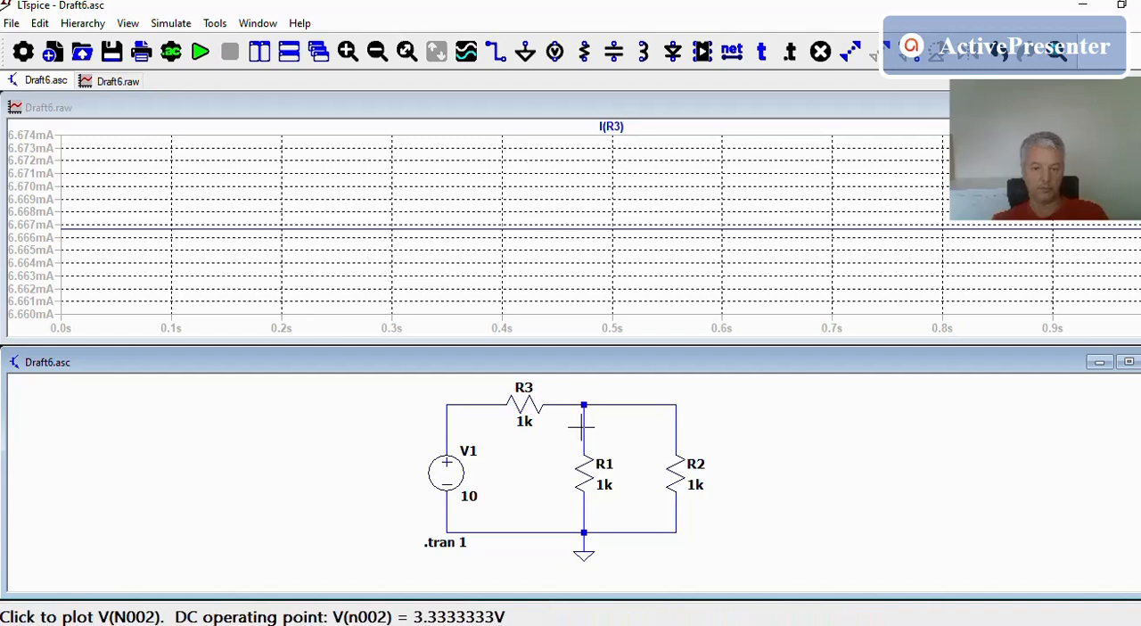
{"action": "left_click", "coordinate": [584, 474]}
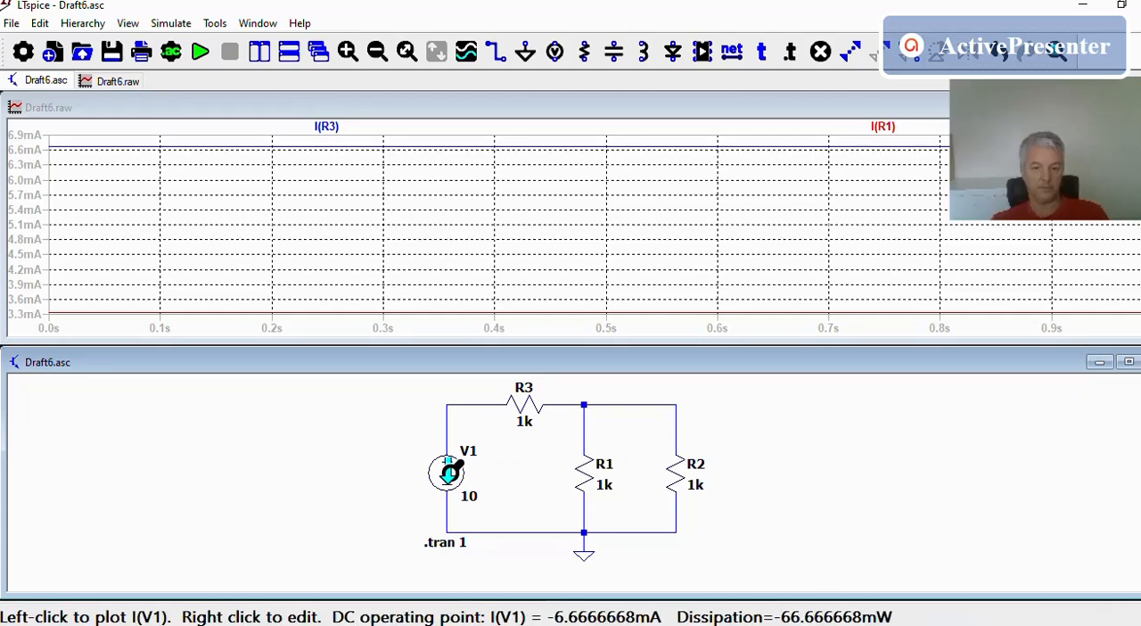
{"action": "left_click", "coordinate": [522, 408]}
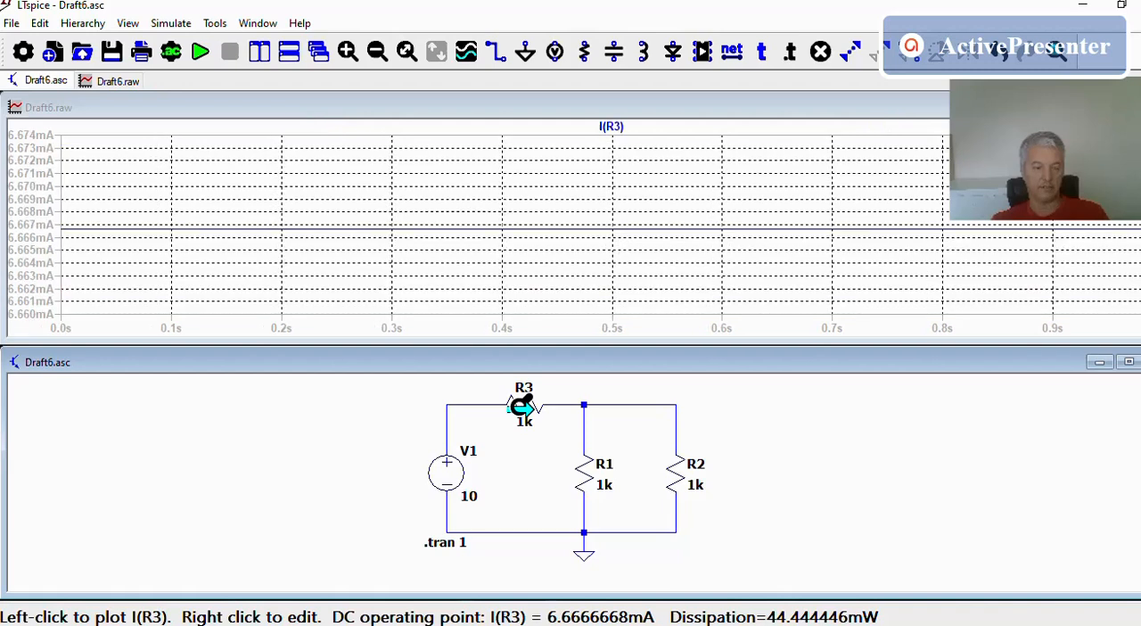
{"action": "left_click", "coordinate": [447, 473]}
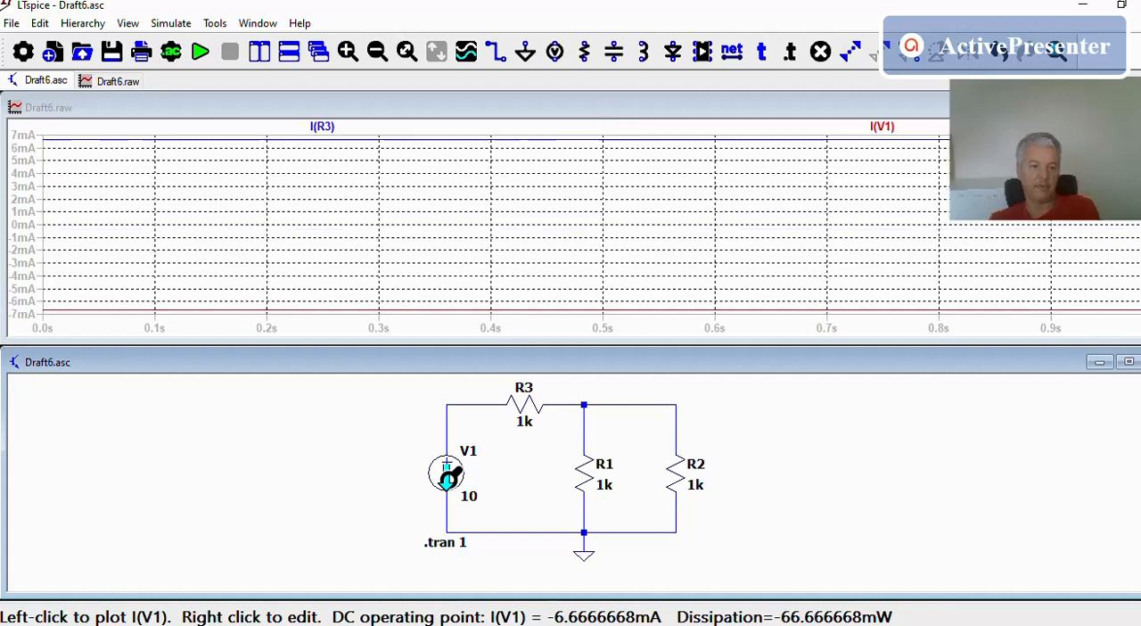